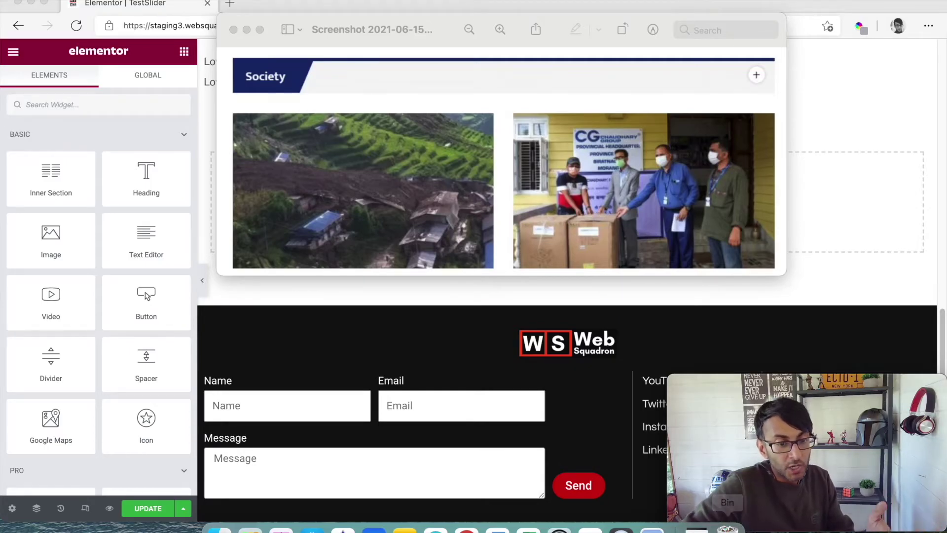
Step: Move the Society reference screenshot to the bottom of the screen and return to the Elementor page
{"action": "left_click_drag", "start_coordinate": [371, 33], "coordinate": [356, 45]}
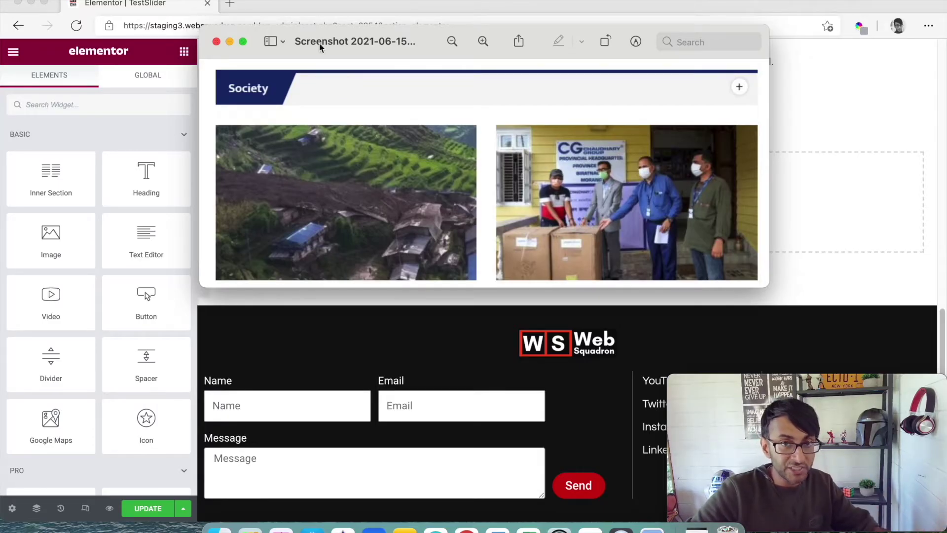
{"action": "left_click_drag", "start_coordinate": [395, 50], "coordinate": [376, 292]}
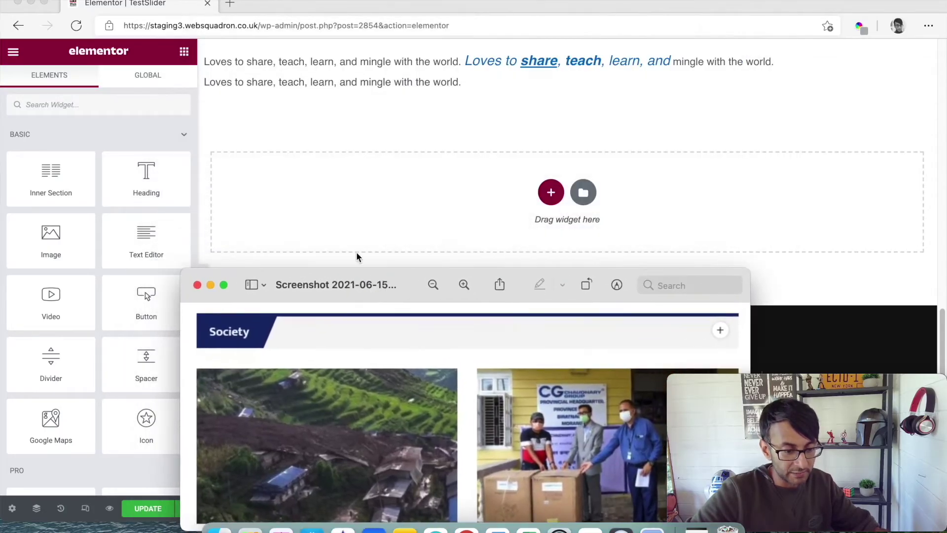
{"action": "left_click", "coordinate": [358, 257]}
Step: Add a one-column section with a Heading widget reading 'Society'
{"action": "left_click", "coordinate": [550, 192]}
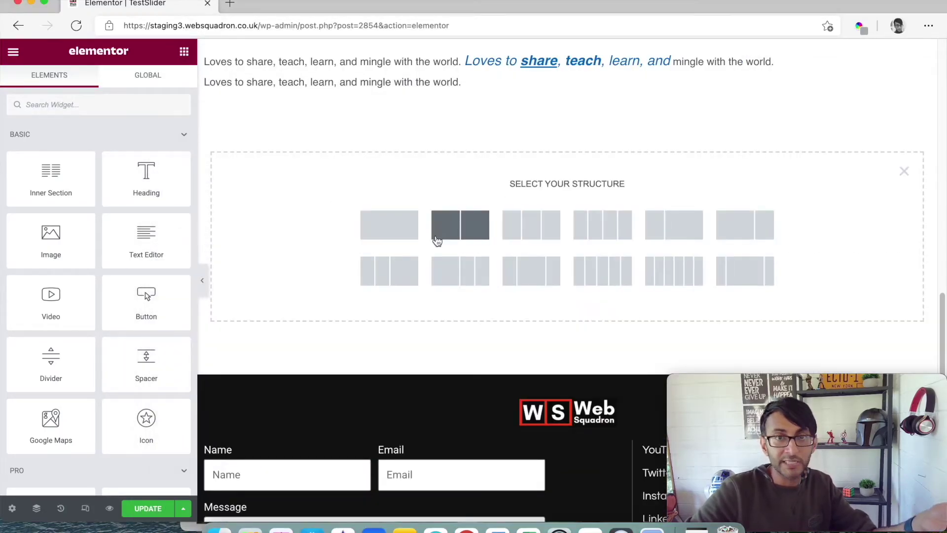
{"action": "left_click", "coordinate": [401, 231]}
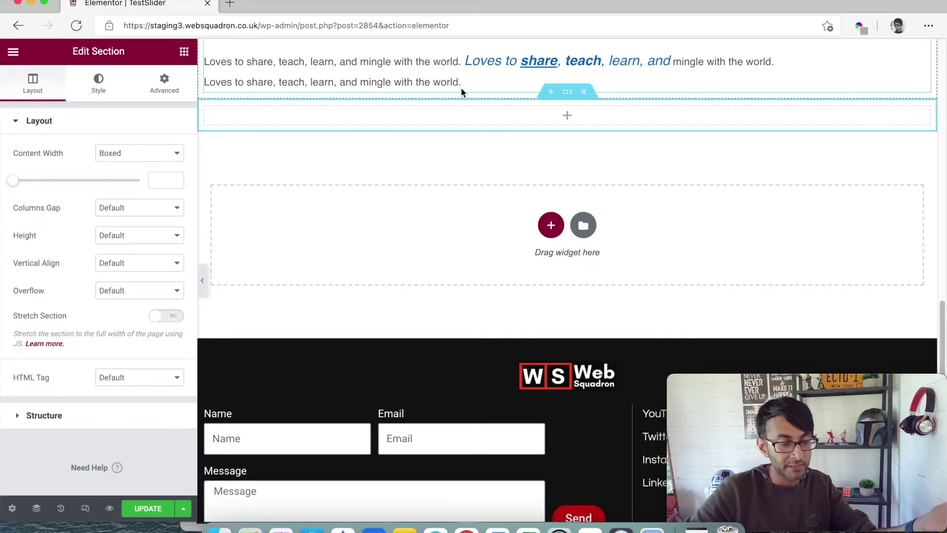
{"action": "left_click", "coordinate": [184, 51]}
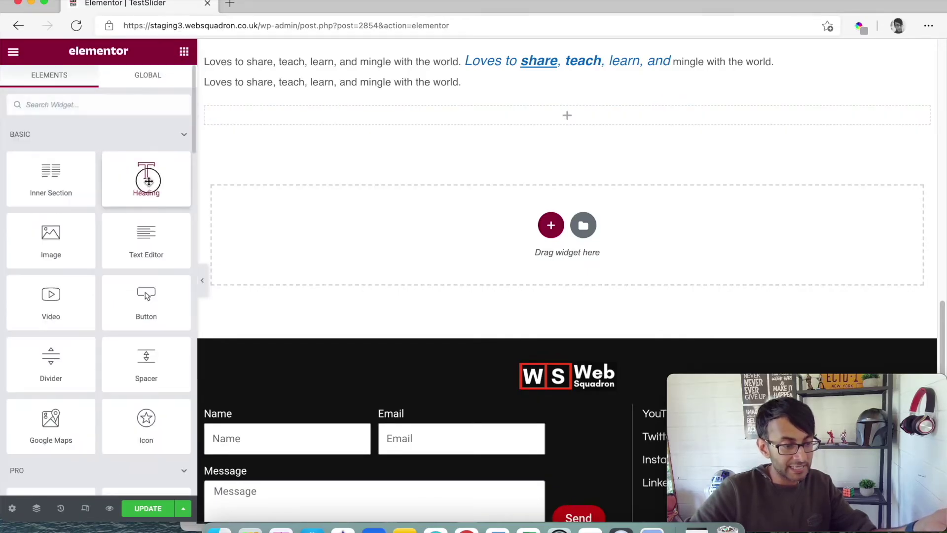
{"action": "left_click_drag", "start_coordinate": [138, 174], "coordinate": [267, 118]}
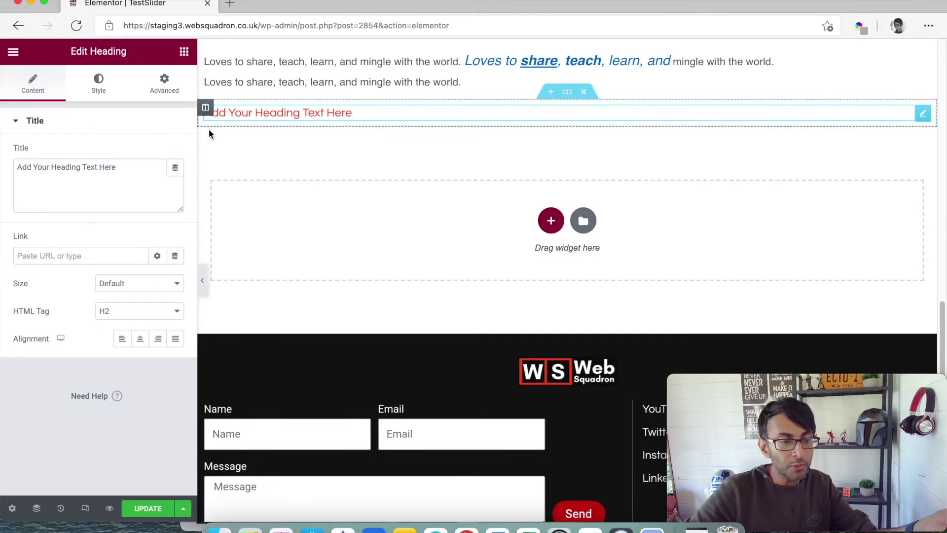
{"action": "left_click_drag", "start_coordinate": [118, 168], "coordinate": [0, 166]}
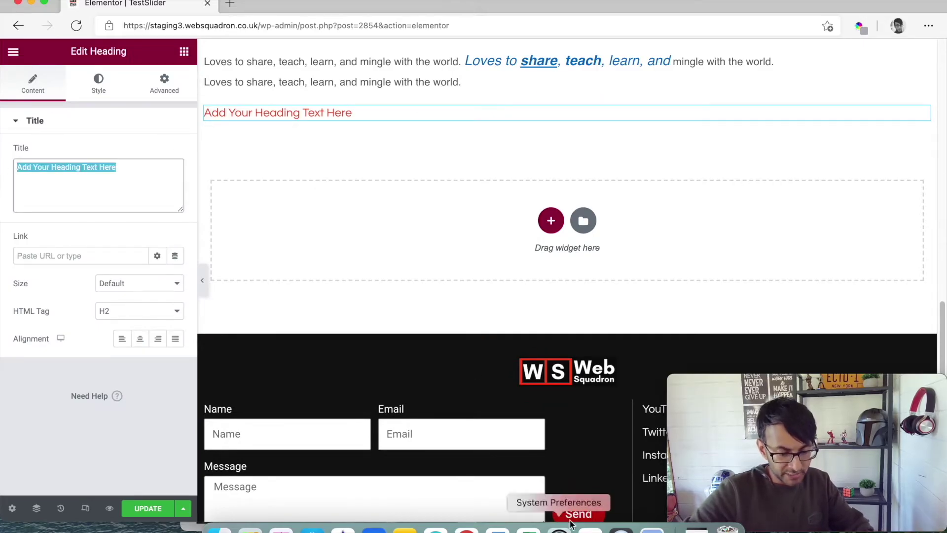
{"action": "key", "text": "super+Tab"}
{"action": "left_click", "coordinate": [339, 239]}
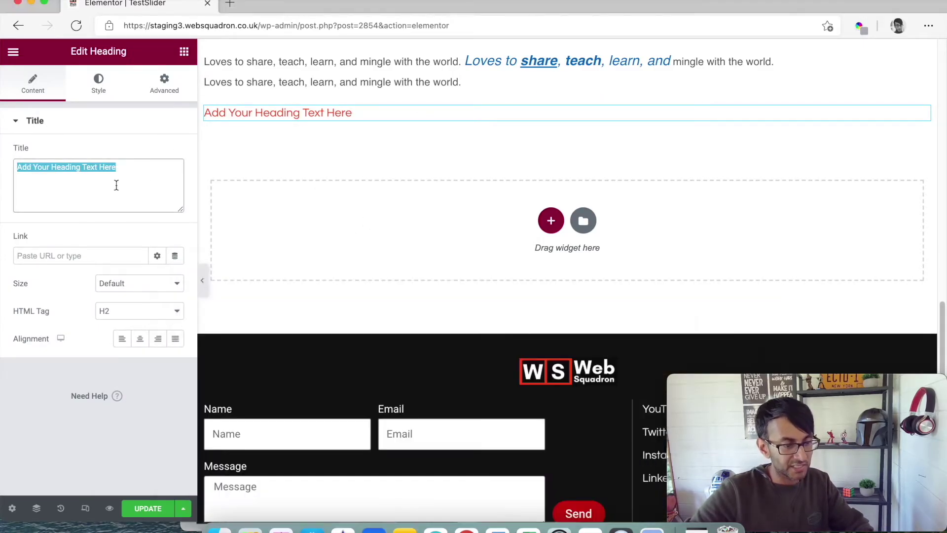
{"action": "type", "text": "Society"}
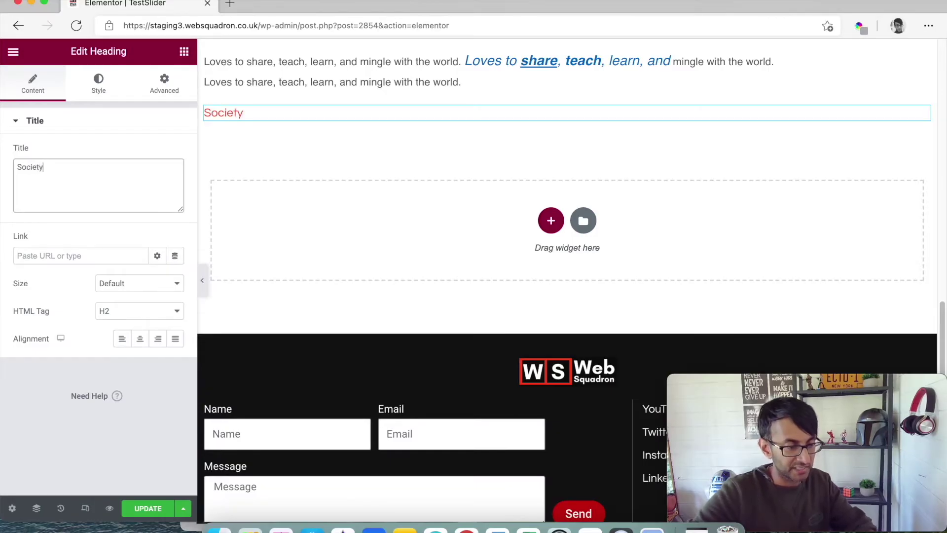
Step: Style the heading white with font size 20 and weight 600
{"action": "left_click", "coordinate": [99, 84]}
{"action": "left_click", "coordinate": [158, 153]}
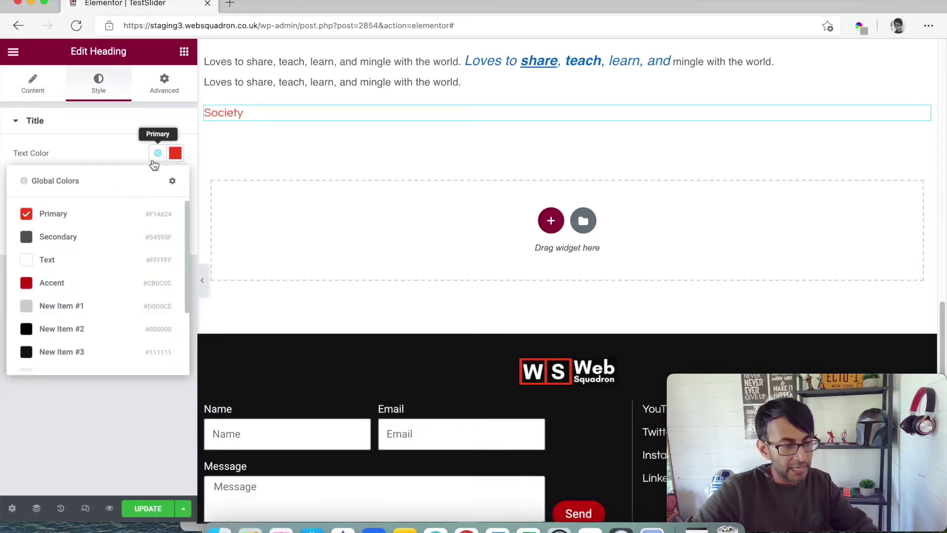
{"action": "left_click", "coordinate": [124, 258]}
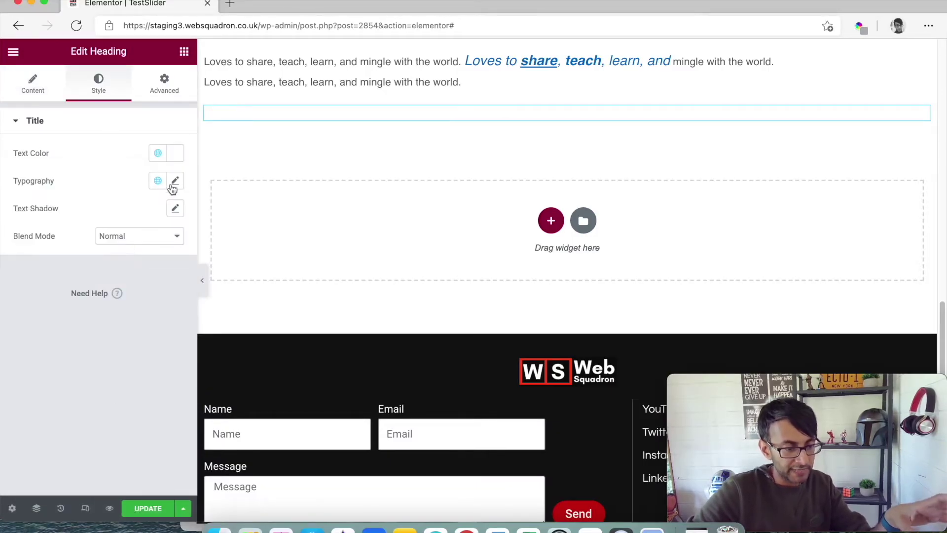
{"action": "left_click", "coordinate": [175, 181]}
{"action": "left_click", "coordinate": [166, 282]}
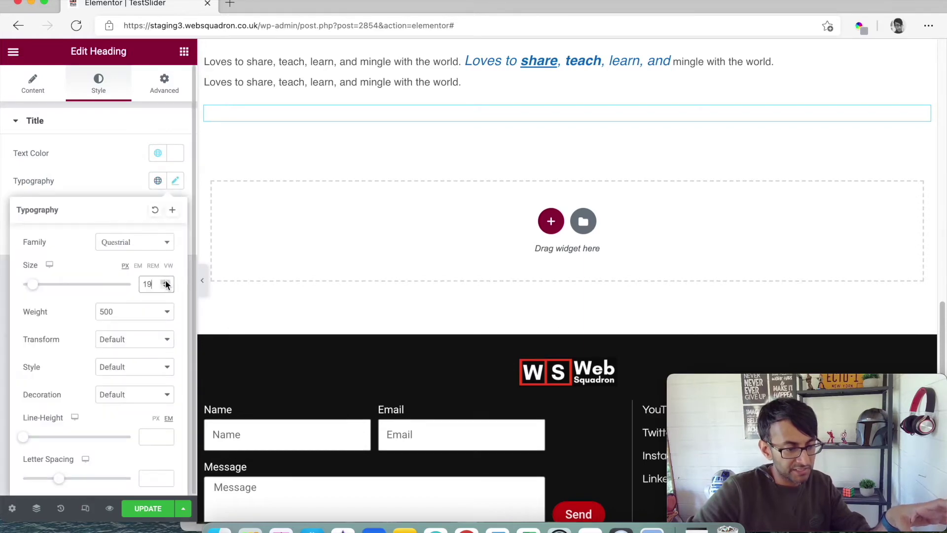
{"action": "left_click", "coordinate": [166, 281]}
{"action": "left_click", "coordinate": [158, 313]}
{"action": "left_click", "coordinate": [146, 378]}
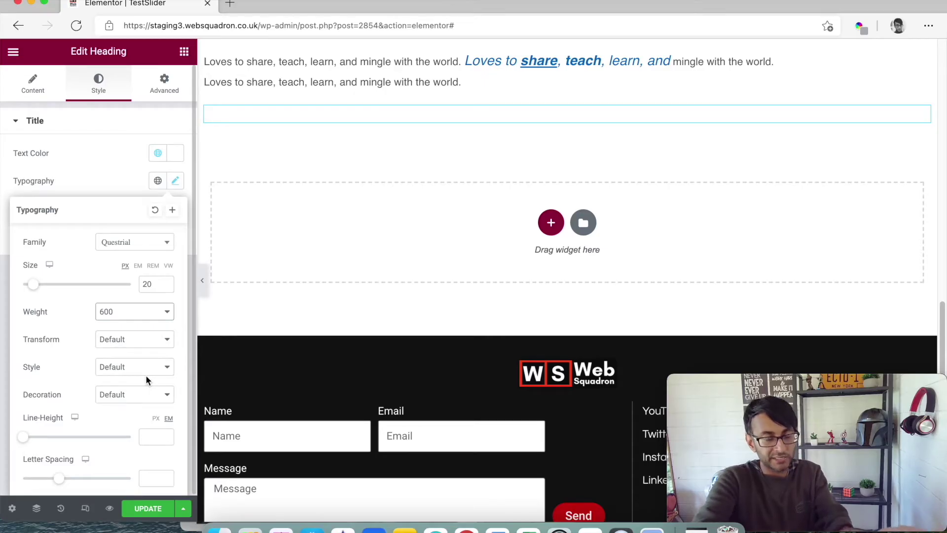
Step: Set the Society section's top and bottom padding to 10 px, checking the reference screenshot
{"action": "left_click", "coordinate": [571, 99]}
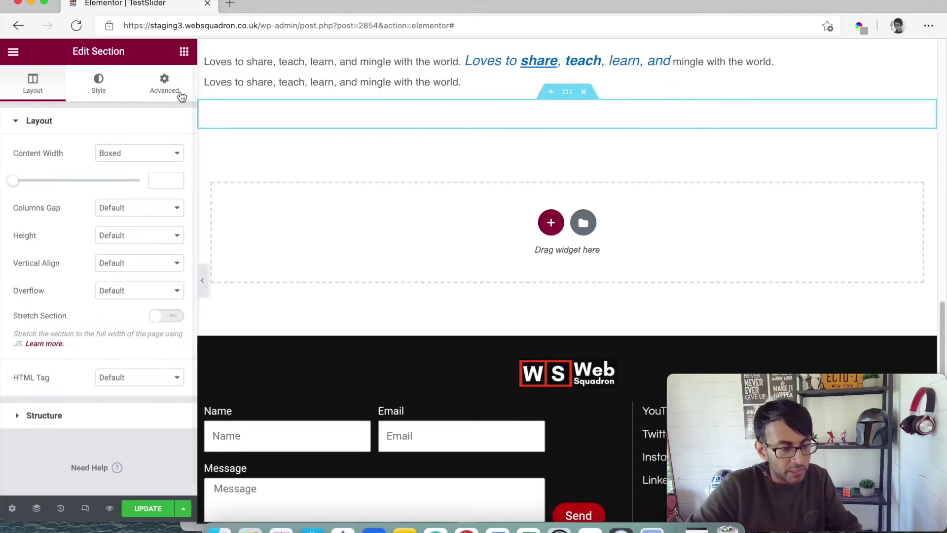
{"action": "left_click", "coordinate": [163, 85]}
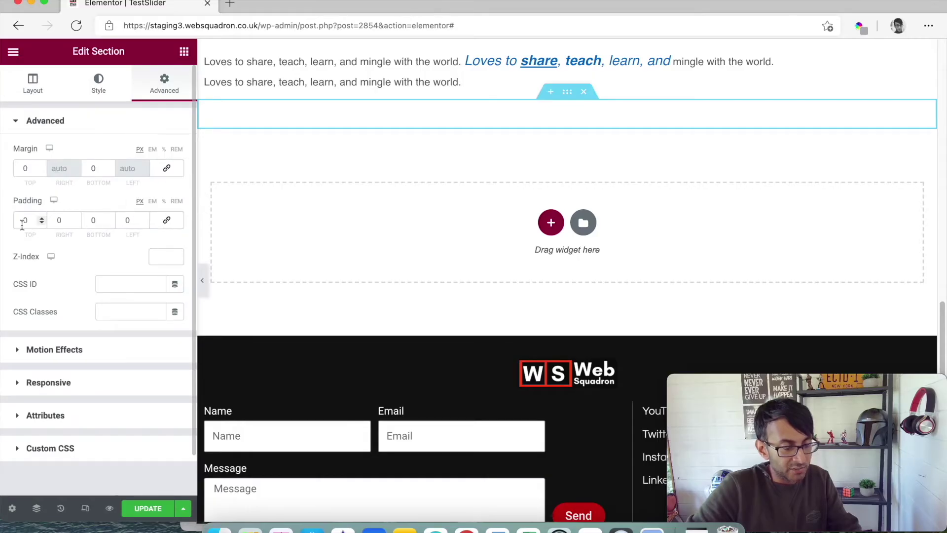
{"action": "left_click_drag", "start_coordinate": [30, 223], "coordinate": [18, 221]}
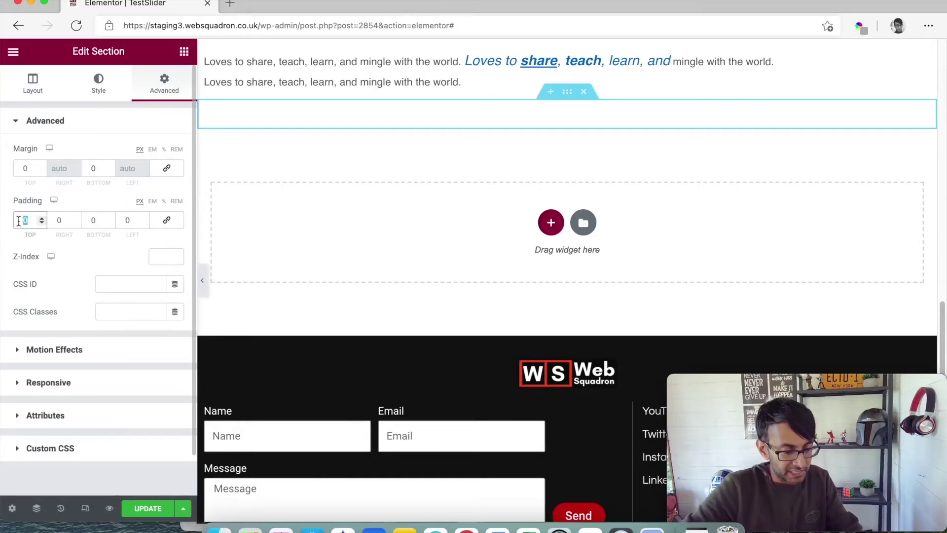
{"action": "type", "text": "10"}
{"action": "key", "text": "Tab"}
{"action": "key", "text": "Tab"}
{"action": "type", "text": "10"}
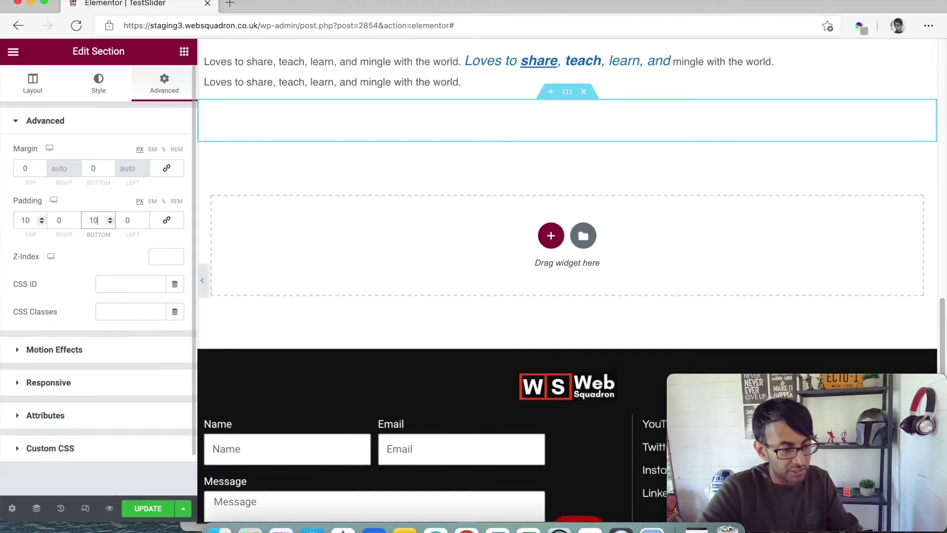
{"action": "left_click", "coordinate": [651, 527]}
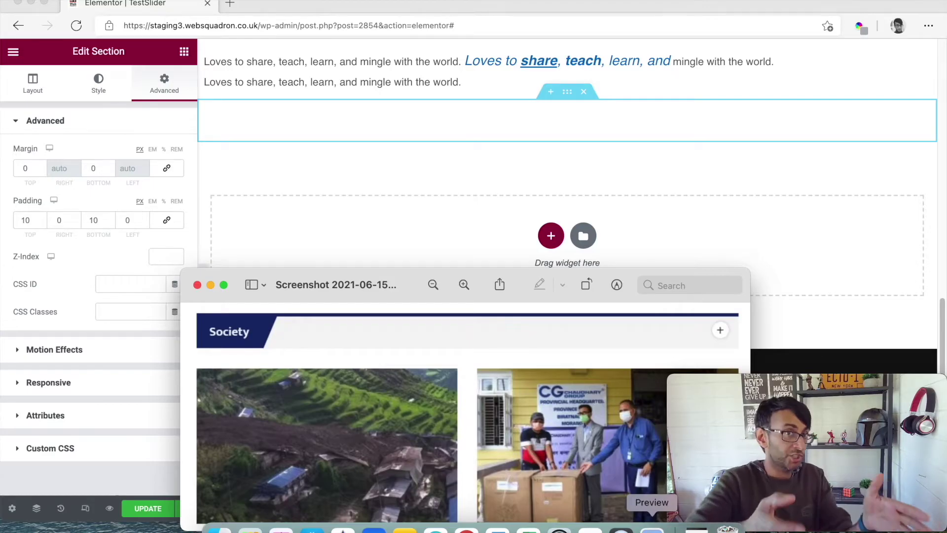
{"action": "left_click", "coordinate": [540, 131]}
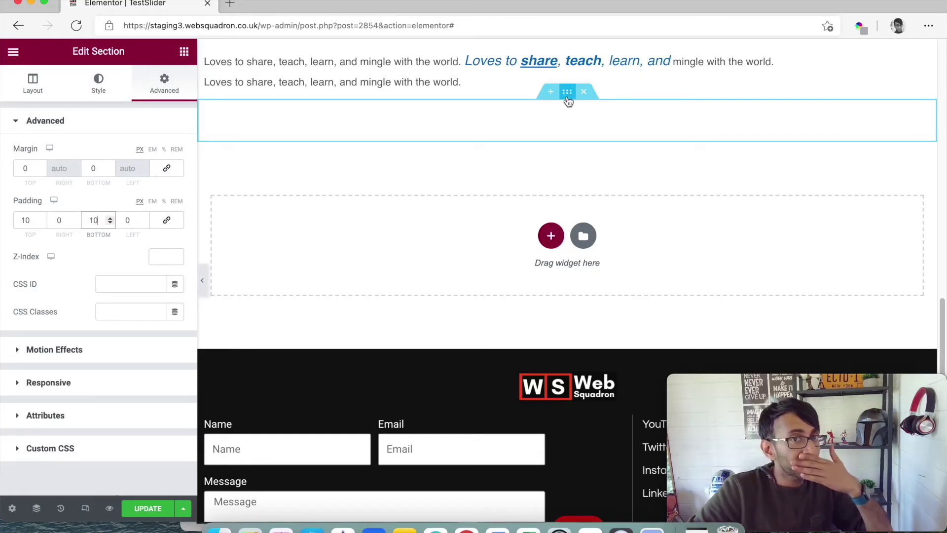
{"action": "left_click", "coordinate": [109, 90]}
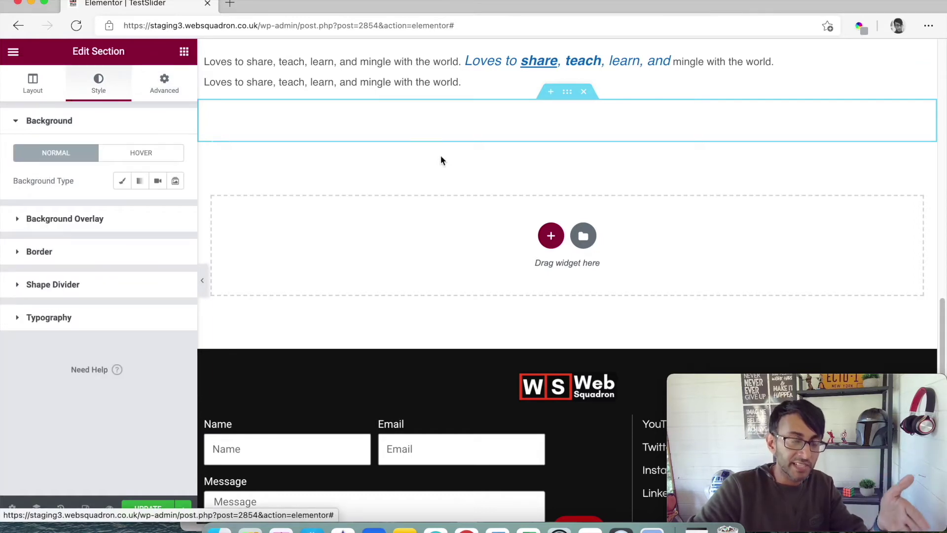
Step: Switch the section background to a gradient whose first colour is dark navy
{"action": "left_click", "coordinate": [141, 182]}
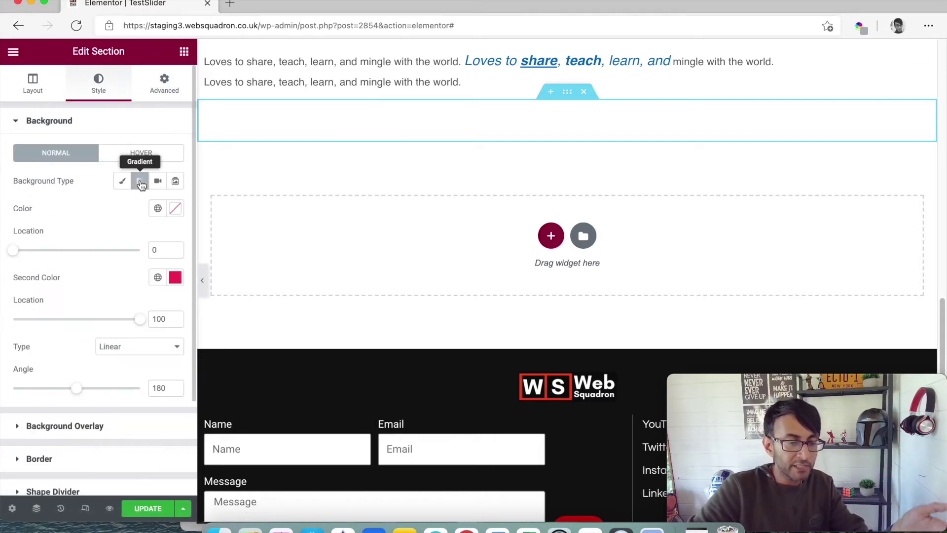
{"action": "left_click", "coordinate": [158, 208]}
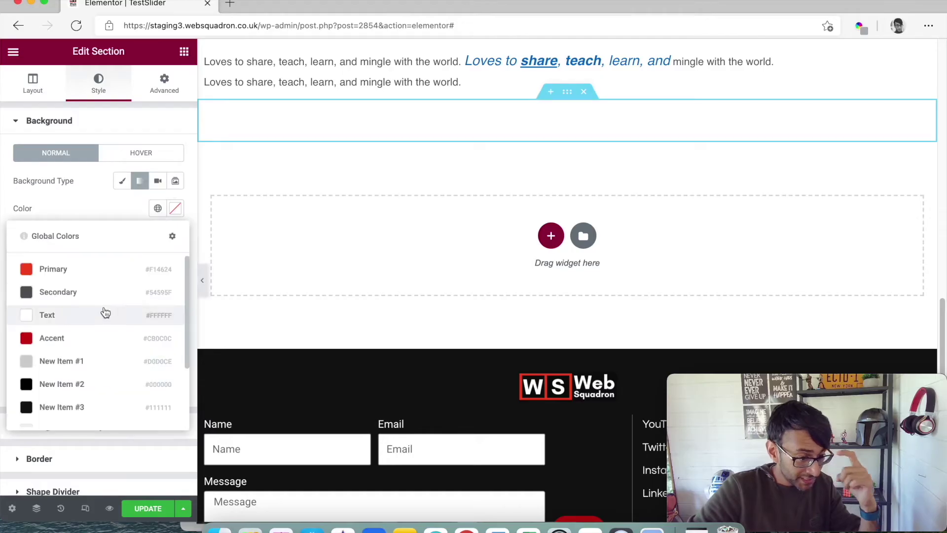
{"action": "left_click", "coordinate": [158, 208]}
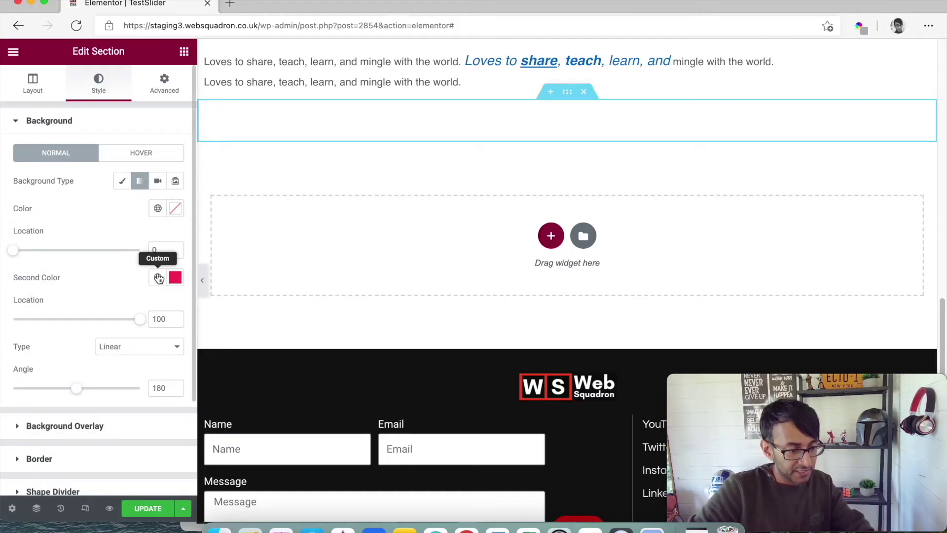
{"action": "left_click", "coordinate": [175, 208]}
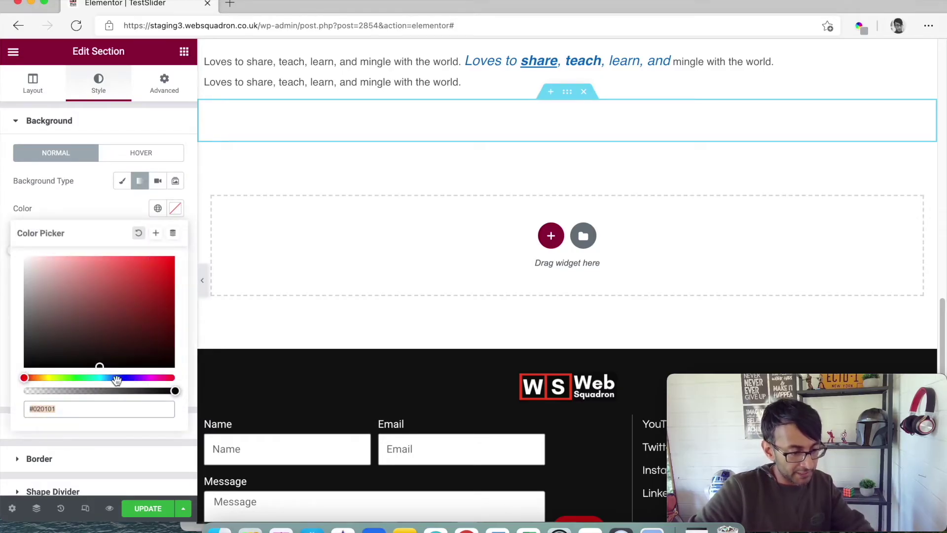
{"action": "left_click_drag", "start_coordinate": [117, 380], "coordinate": [124, 377]}
{"action": "left_click", "coordinate": [129, 325]}
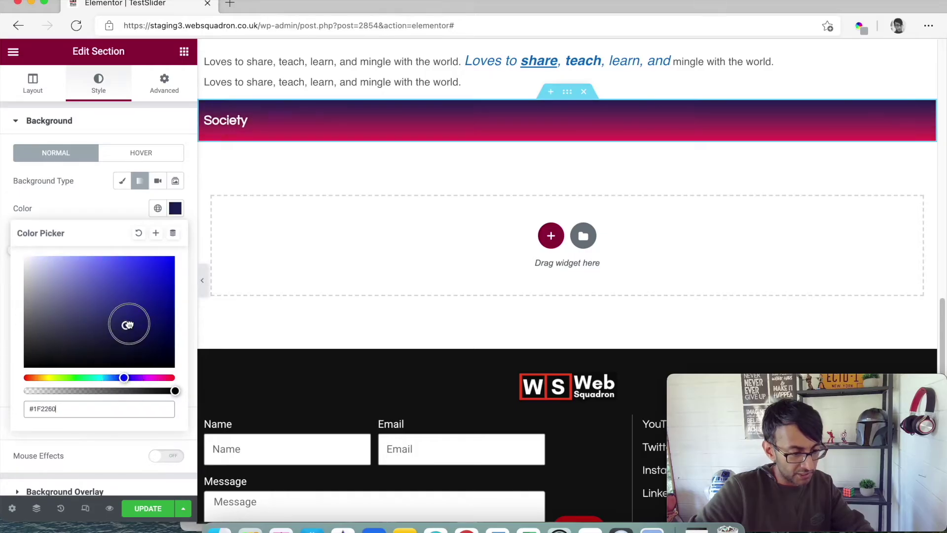
{"action": "left_click_drag", "start_coordinate": [129, 324], "coordinate": [149, 316]}
{"action": "left_click", "coordinate": [104, 208]}
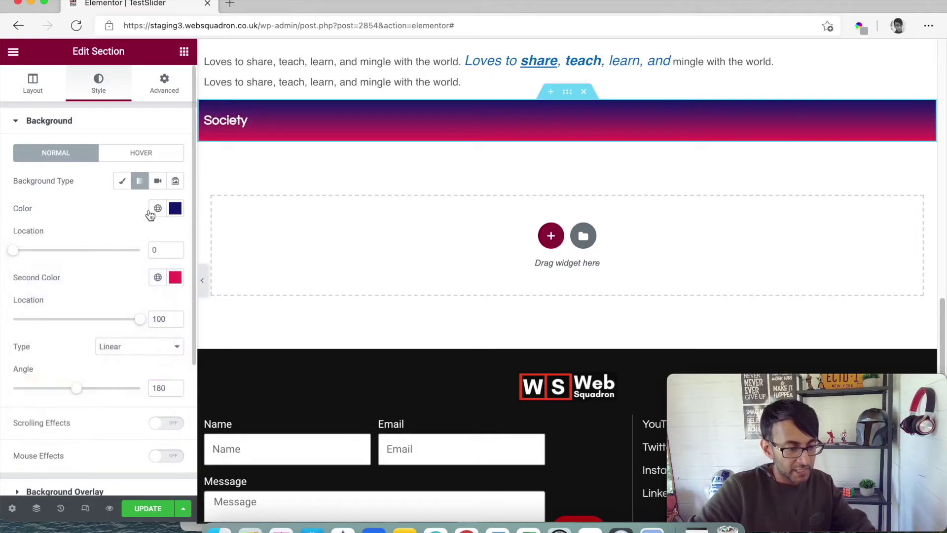
Step: Make the gradient's second colour the light grey global #F3F3F3 and tilt it to 150°
{"action": "left_click", "coordinate": [175, 278]}
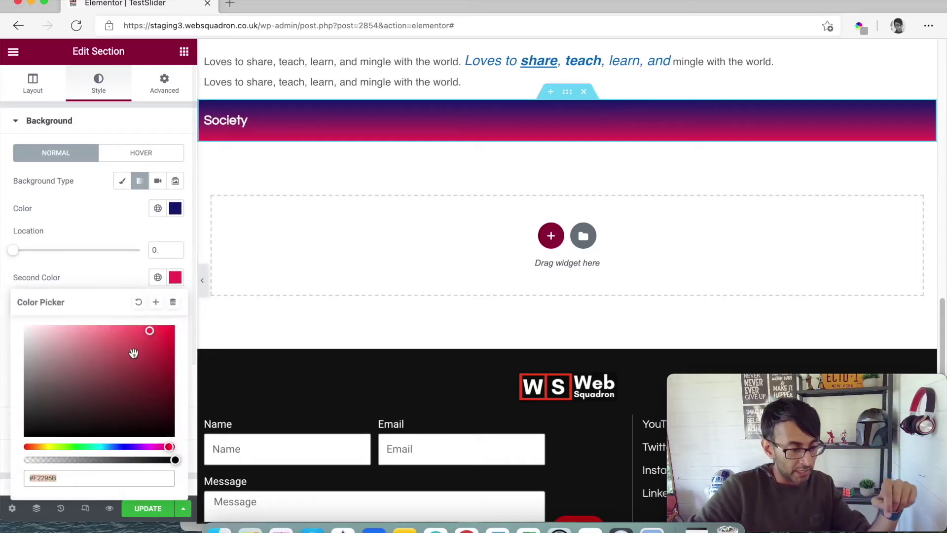
{"action": "left_click", "coordinate": [158, 277]}
{"action": "scroll", "coordinate": [110, 407], "scroll_direction": "down", "scroll_amount": 4}
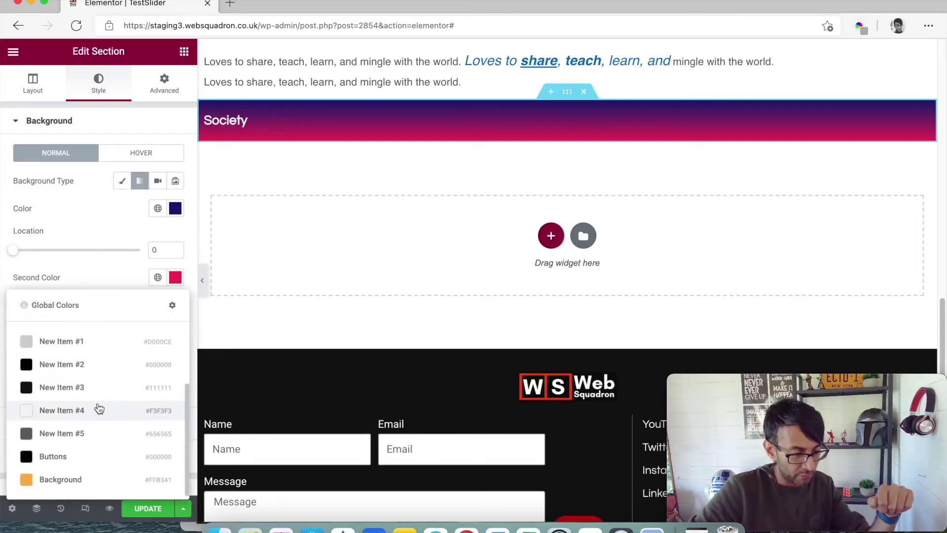
{"action": "left_click", "coordinate": [96, 410]}
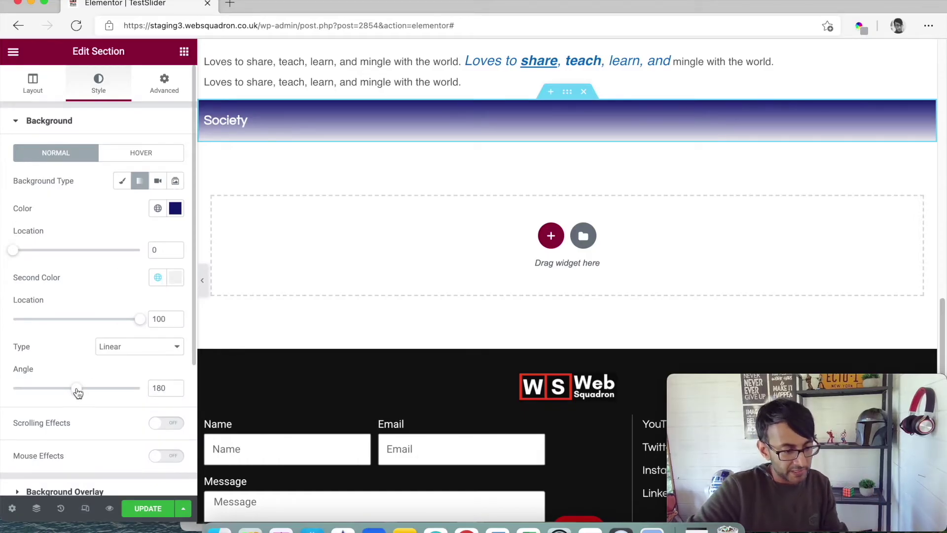
{"action": "left_click_drag", "start_coordinate": [78, 393], "coordinate": [69, 394]}
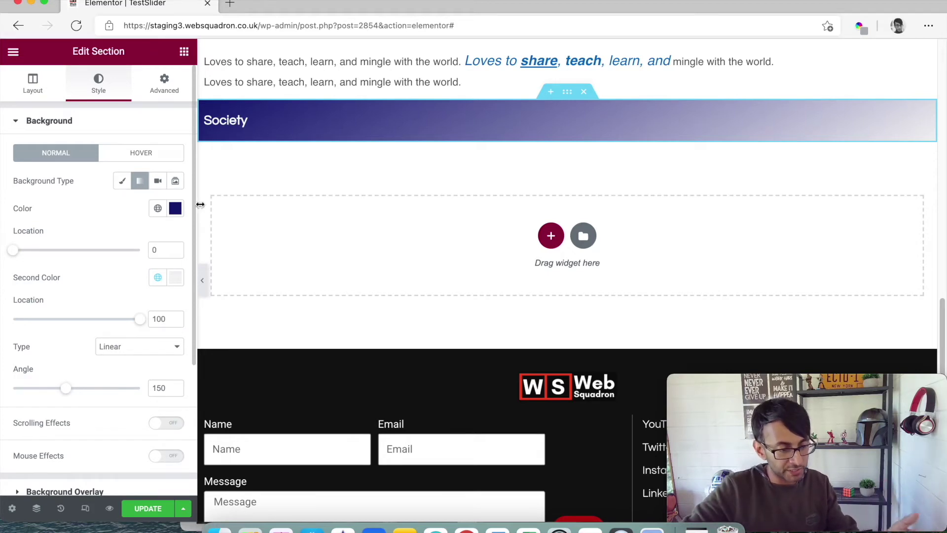
Step: Try gradient location values of 50/50, then 10 for the first stop
{"action": "double_click", "coordinate": [154, 250]}
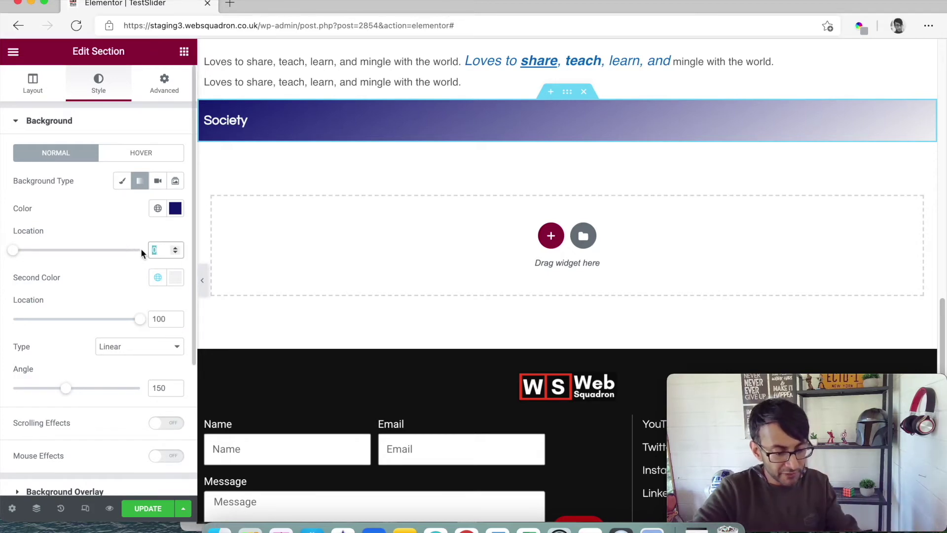
{"action": "type", "text": "50"}
{"action": "double_click", "coordinate": [159, 318]}
{"action": "type", "text": "50"}
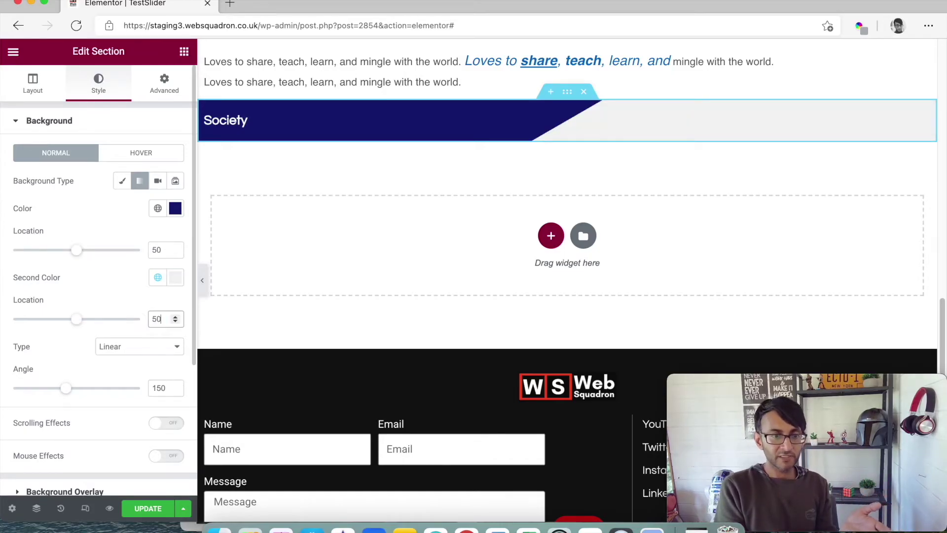
{"action": "double_click", "coordinate": [161, 247]}
{"action": "type", "text": "10"}
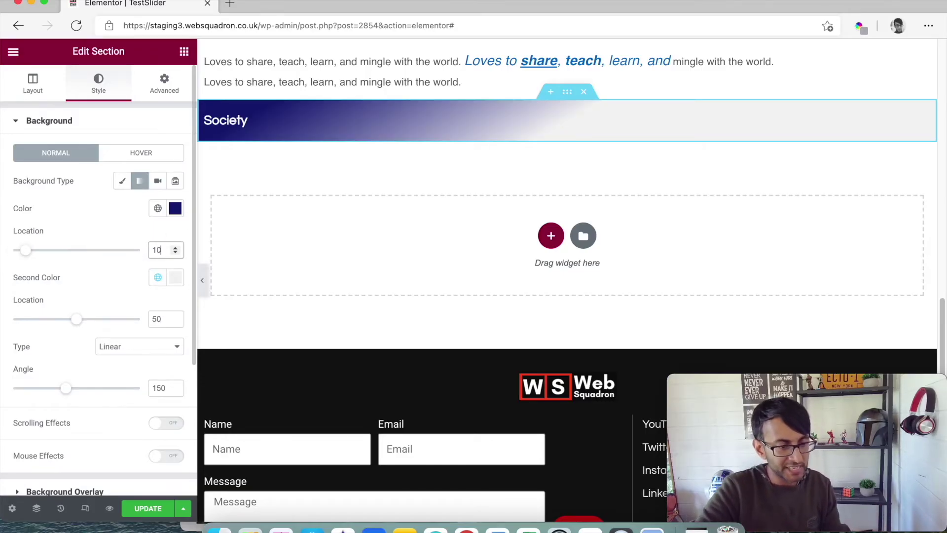
{"action": "double_click", "coordinate": [157, 319]}
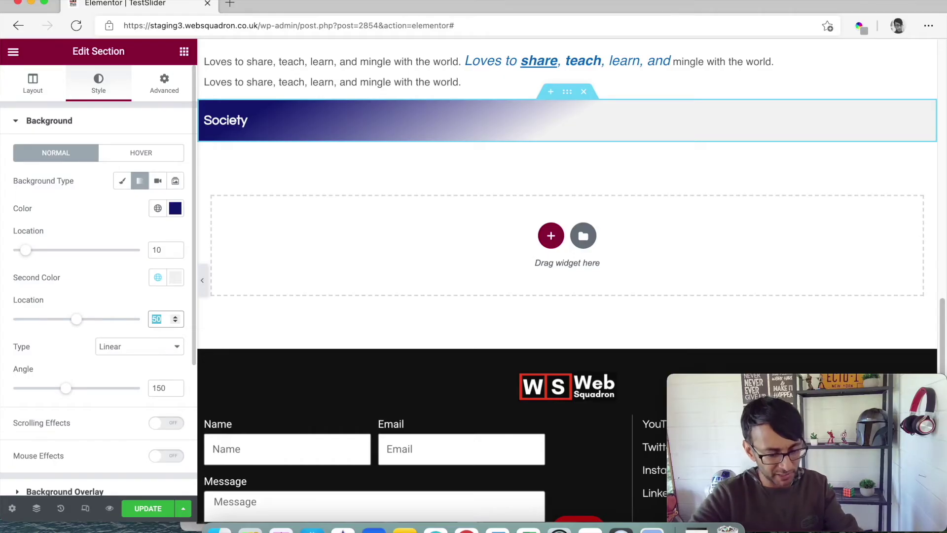
{"action": "type", "text": "90"}
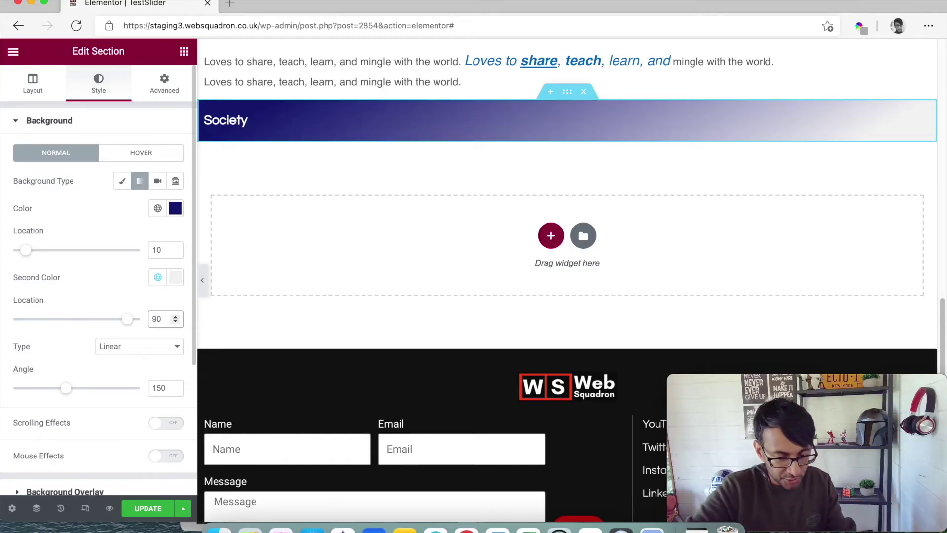
{"action": "key", "text": "BackSpace"}
{"action": "key", "text": "BackSpace"}
{"action": "type", "text": "1"}
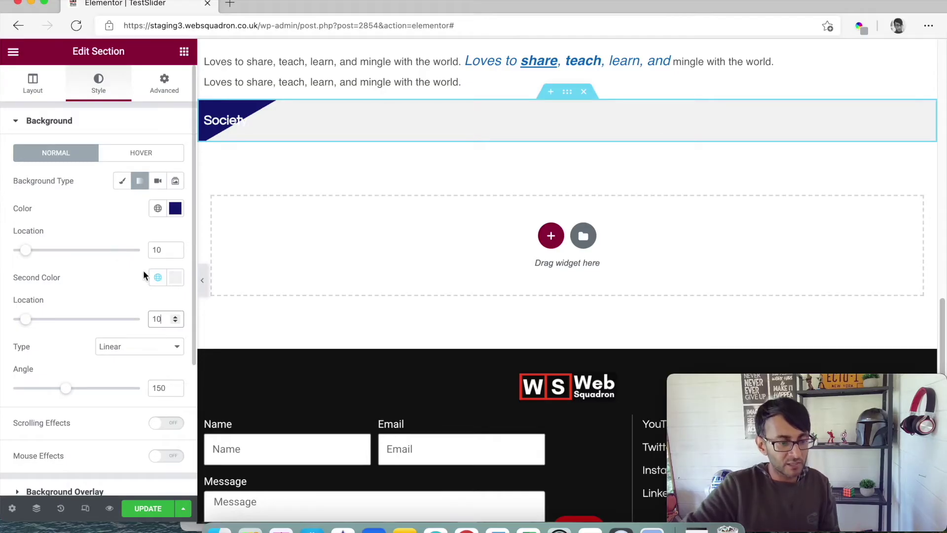
Step: Set both gradient locations to 16 and compare with the reference screenshot
{"action": "left_click", "coordinate": [175, 248]}
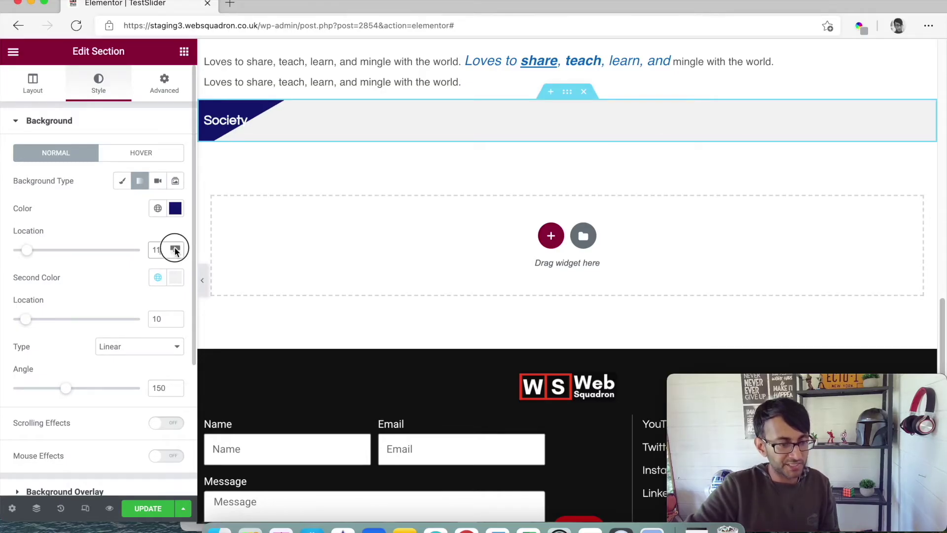
{"action": "left_click", "coordinate": [175, 248]}
{"action": "left_click", "coordinate": [175, 248]}
{"action": "left_click", "coordinate": [175, 248]}
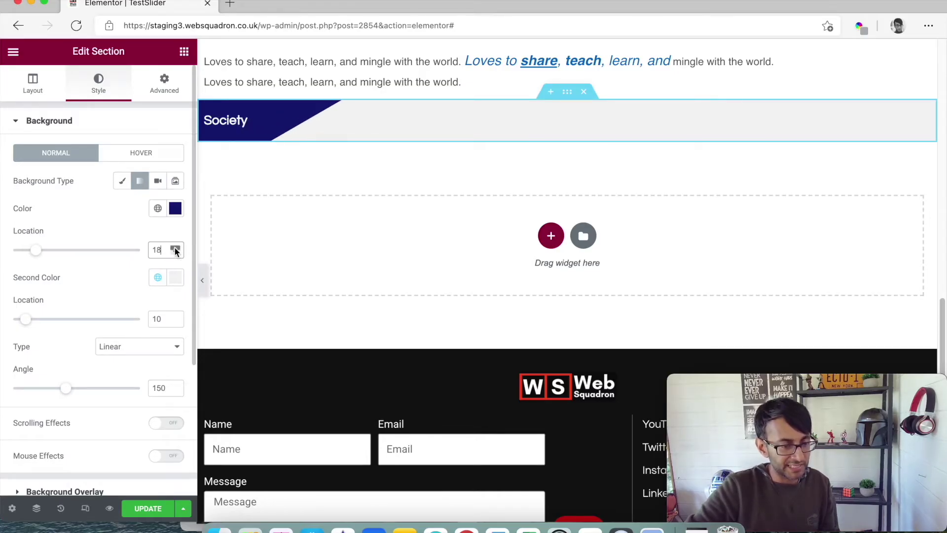
{"action": "left_click", "coordinate": [175, 253]}
{"action": "left_click", "coordinate": [175, 254]}
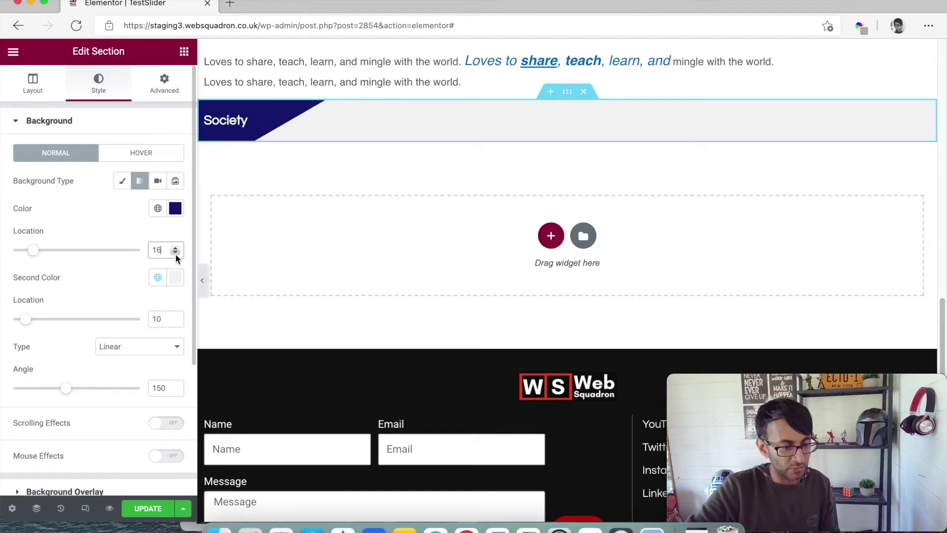
{"action": "double_click", "coordinate": [157, 318]}
{"action": "type", "text": "16"}
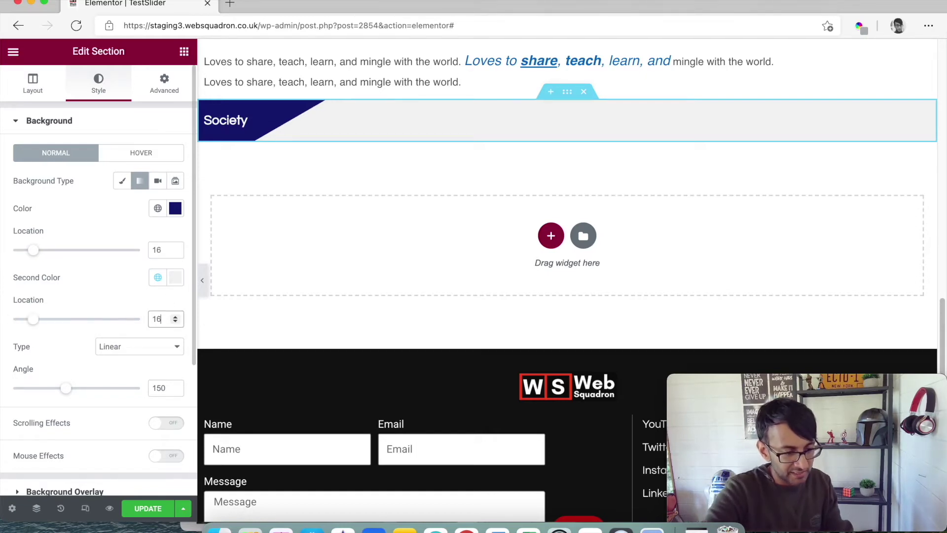
{"action": "left_click", "coordinate": [653, 530]}
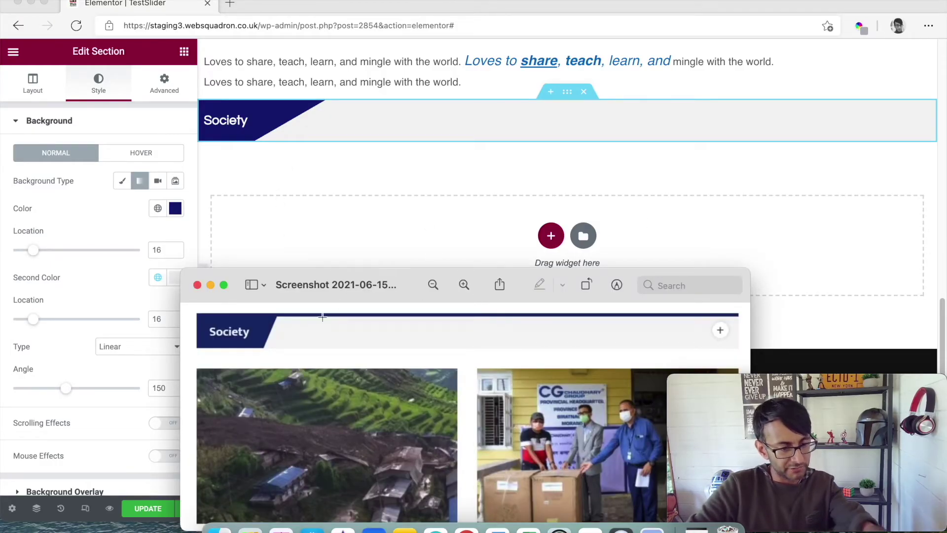
{"action": "left_click", "coordinate": [502, 126]}
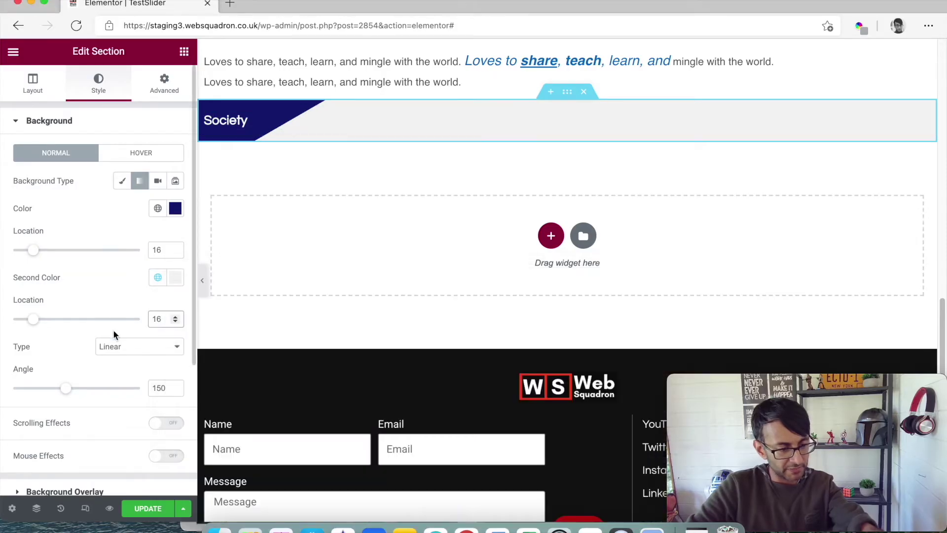
Step: Steepen the gradient angle to 120° and set both locations to 10, rechecking the reference
{"action": "left_click_drag", "start_coordinate": [66, 393], "coordinate": [57, 397]}
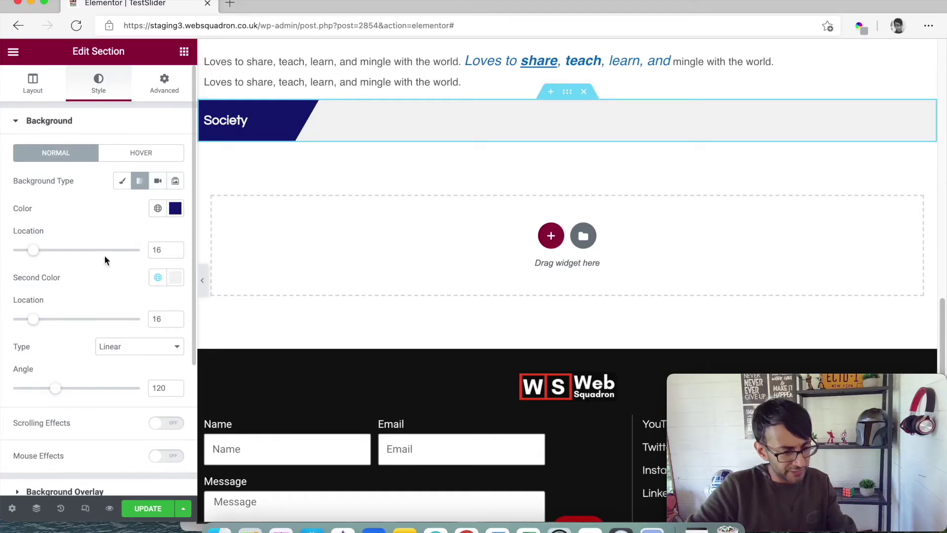
{"action": "double_click", "coordinate": [156, 250]}
{"action": "left_click", "coordinate": [176, 253]}
{"action": "left_click", "coordinate": [175, 253]}
{"action": "left_click", "coordinate": [176, 253]}
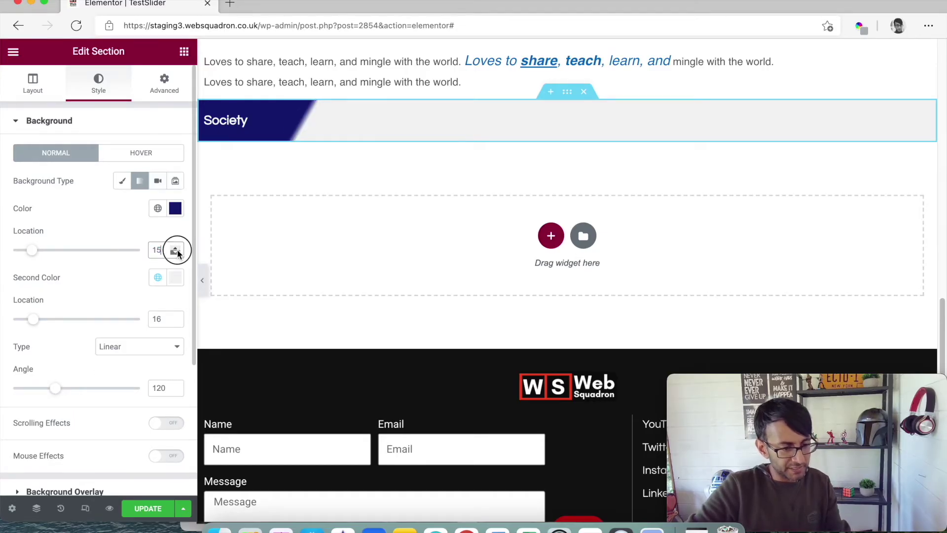
{"action": "left_click", "coordinate": [176, 253]}
{"action": "left_click", "coordinate": [176, 253]}
{"action": "left_click", "coordinate": [175, 253]}
{"action": "left_click", "coordinate": [176, 253]}
{"action": "left_click", "coordinate": [178, 249]}
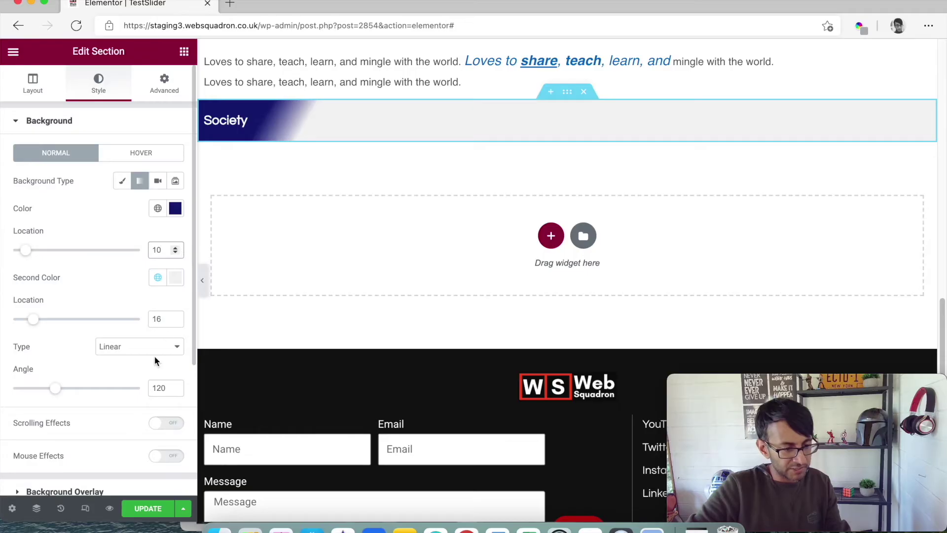
{"action": "left_click", "coordinate": [153, 318]}
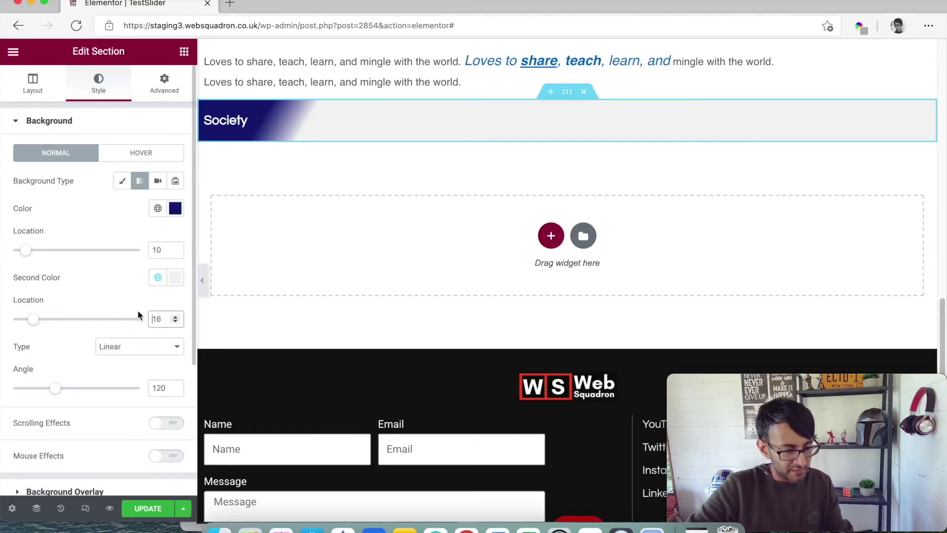
{"action": "double_click", "coordinate": [166, 320]}
{"action": "type", "text": "10"}
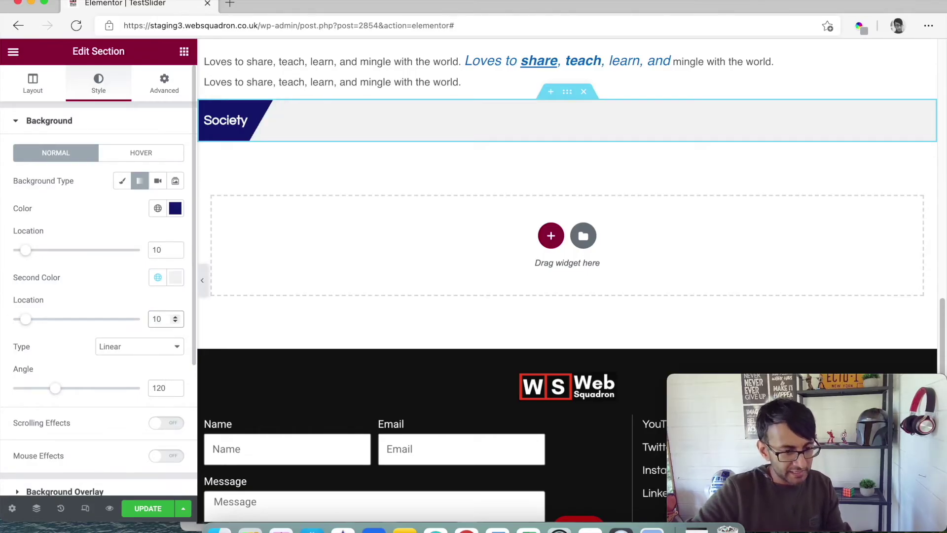
{"action": "left_click", "coordinate": [652, 529]}
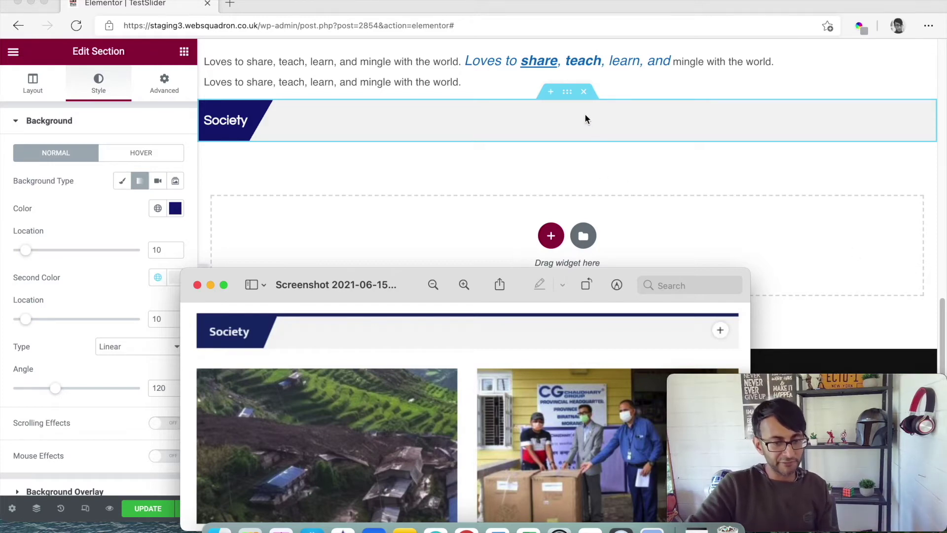
{"action": "left_click", "coordinate": [568, 93]}
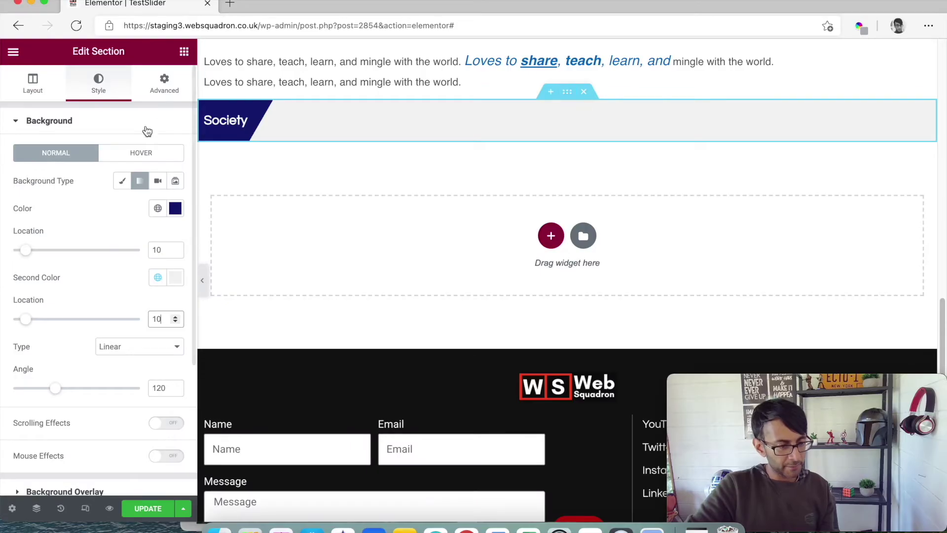
Step: Give the Society section a solid 3 px top border in navy #1C2053 and preview it
{"action": "scroll", "coordinate": [98, 426], "scroll_direction": "down", "scroll_amount": 4}
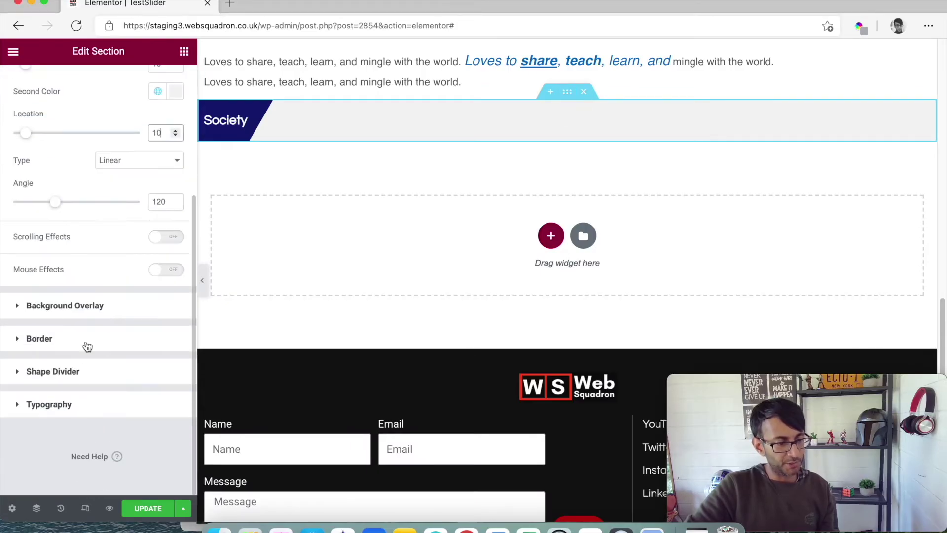
{"action": "left_click", "coordinate": [87, 346]}
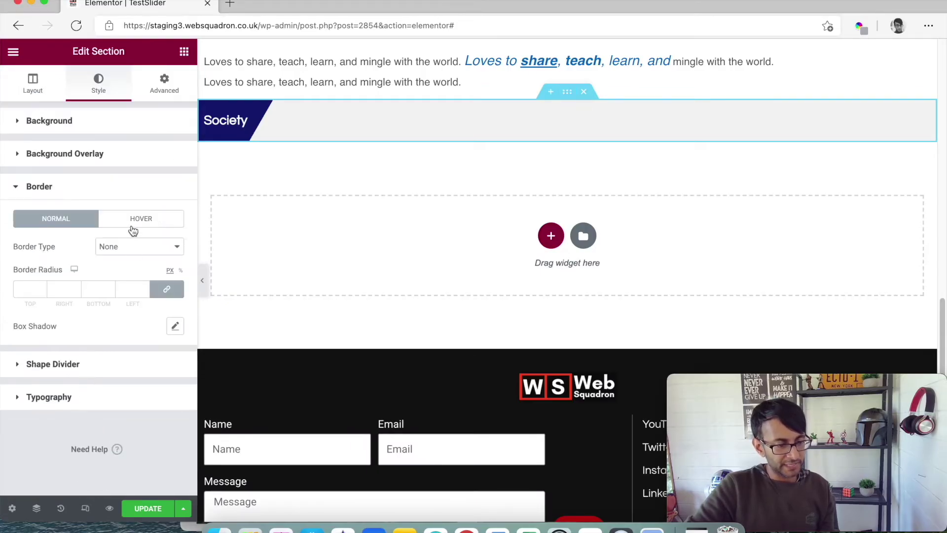
{"action": "left_click", "coordinate": [144, 249]}
{"action": "left_click", "coordinate": [134, 273]}
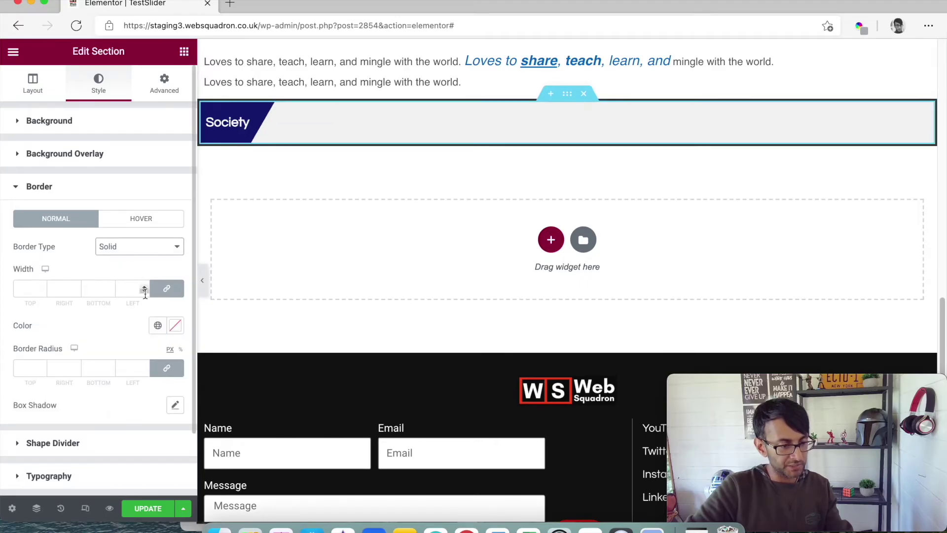
{"action": "left_click", "coordinate": [168, 290]}
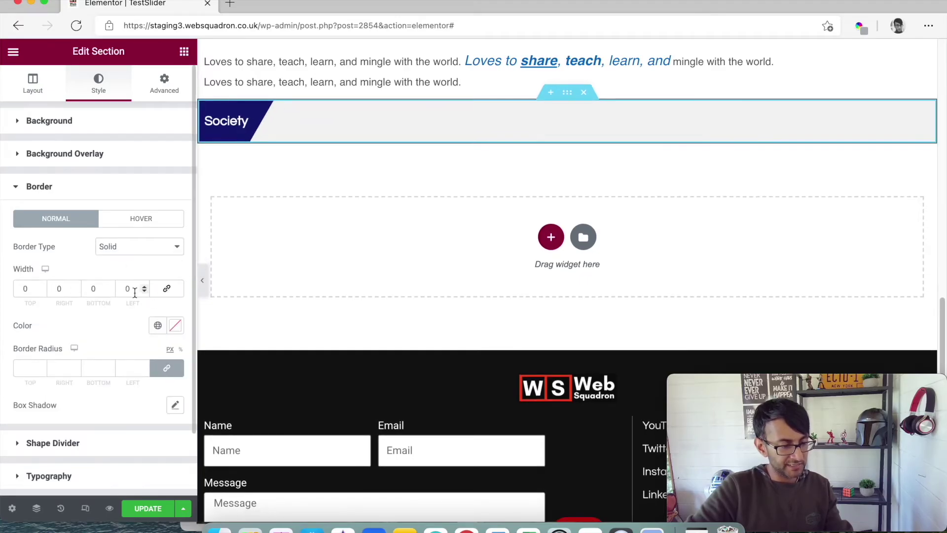
{"action": "left_click_drag", "start_coordinate": [30, 292], "coordinate": [17, 288]}
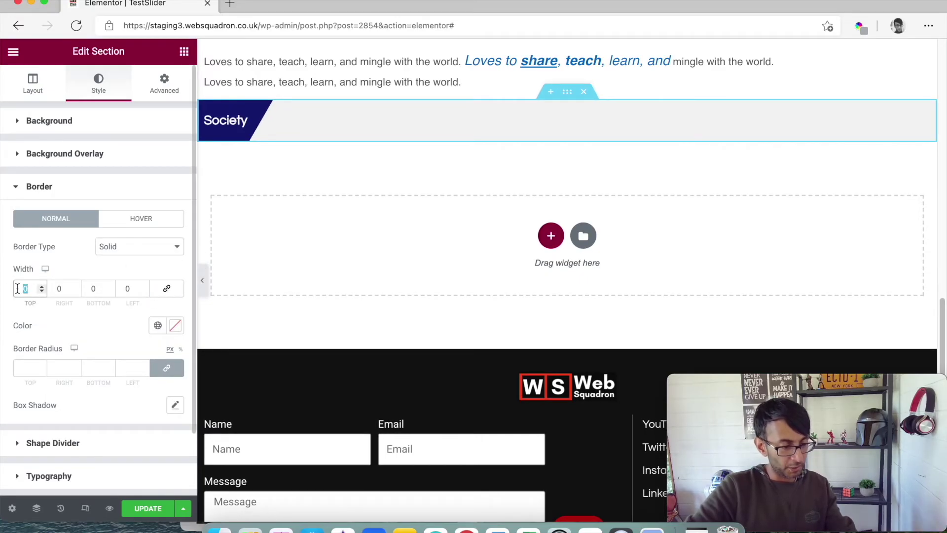
{"action": "type", "text": "03"}
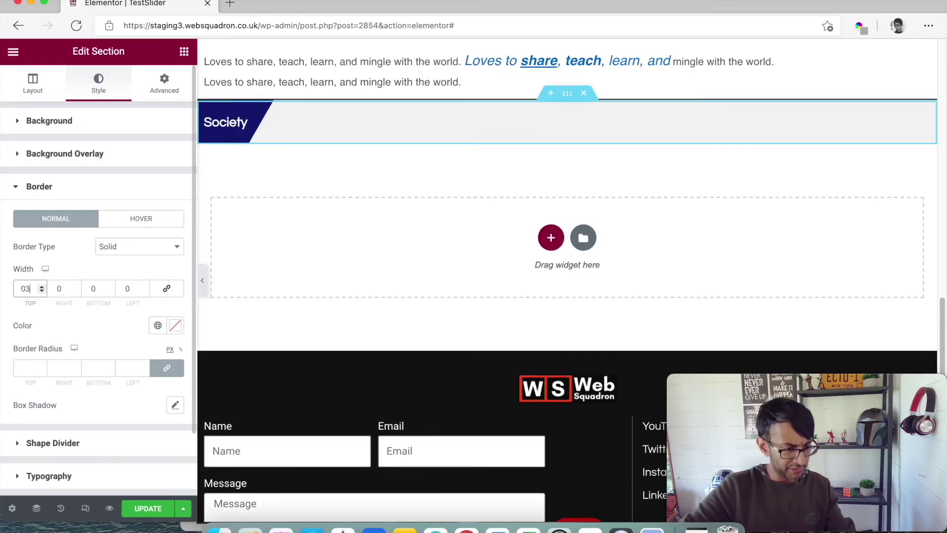
{"action": "left_click", "coordinate": [158, 326]}
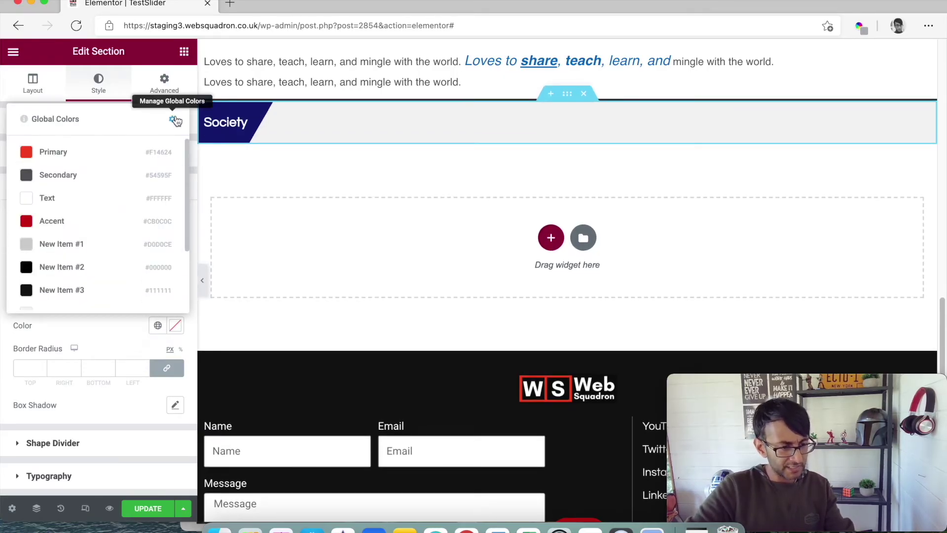
{"action": "left_click", "coordinate": [174, 327]}
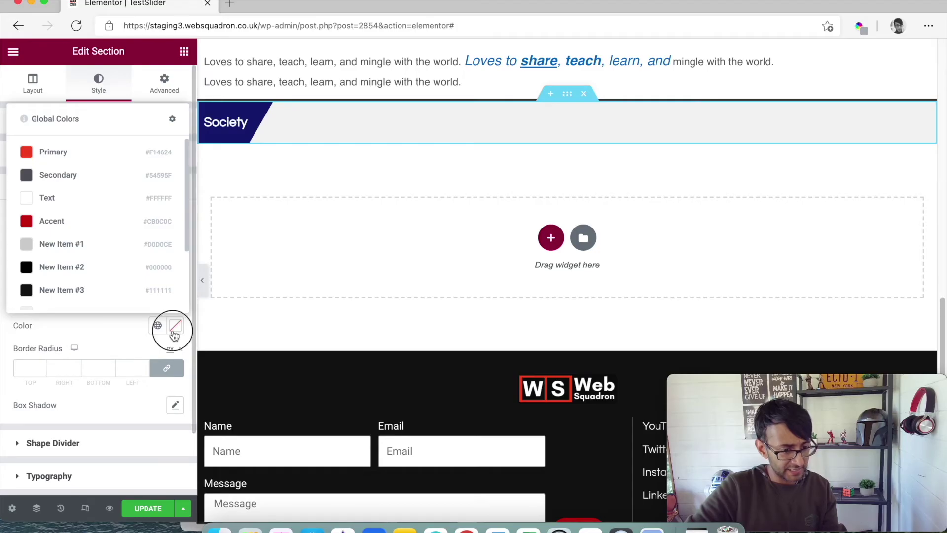
{"action": "left_click", "coordinate": [121, 262]}
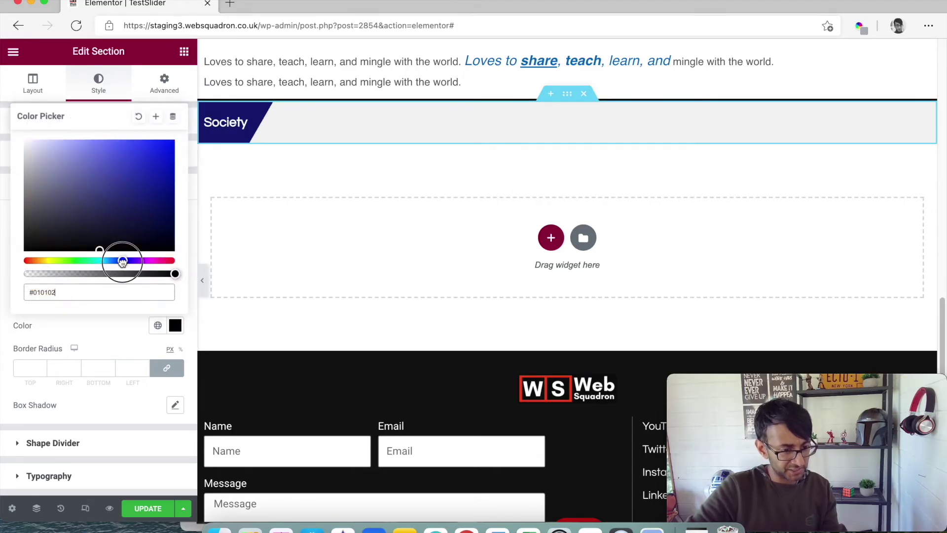
{"action": "left_click", "coordinate": [125, 215]}
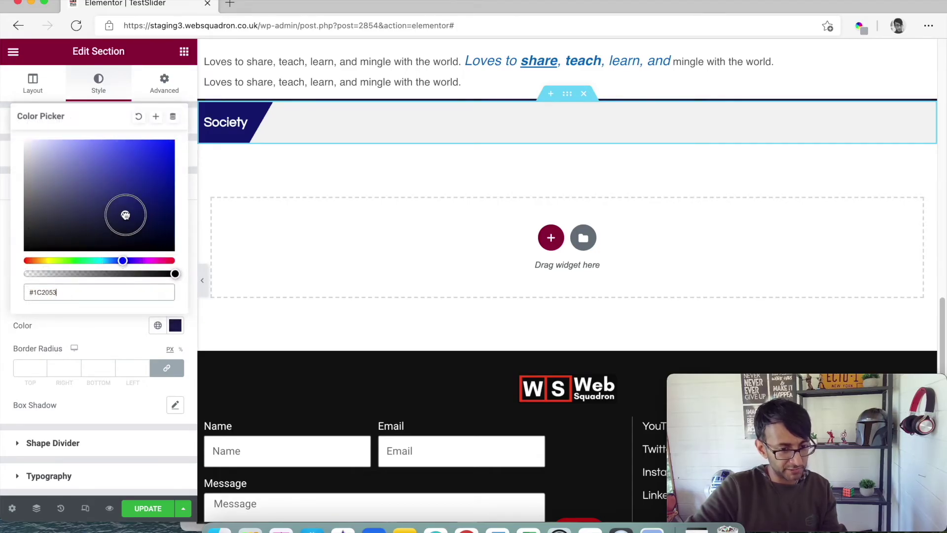
{"action": "left_click", "coordinate": [204, 285]}
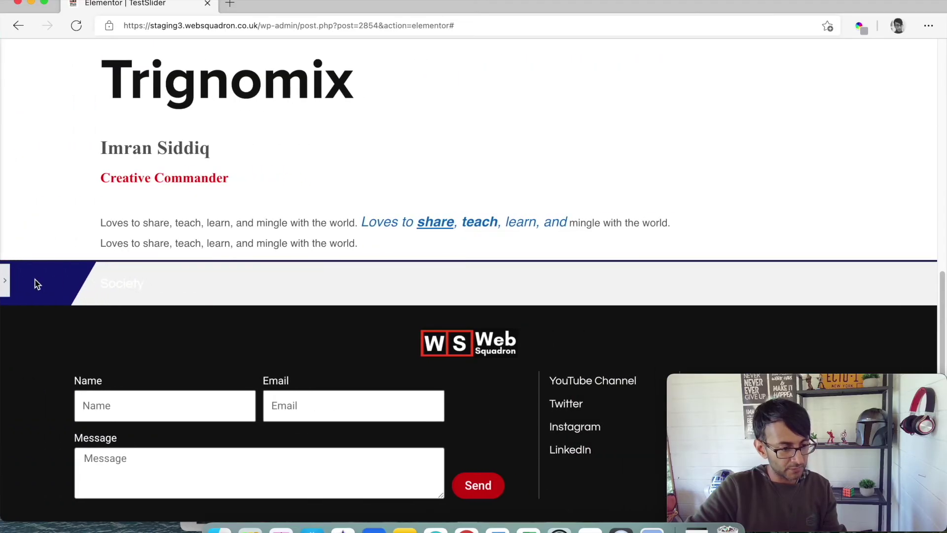
Step: Change the Society section's content width from Boxed to Full Width and preview the result
{"action": "left_click", "coordinate": [5, 284]}
{"action": "left_click", "coordinate": [638, 291]}
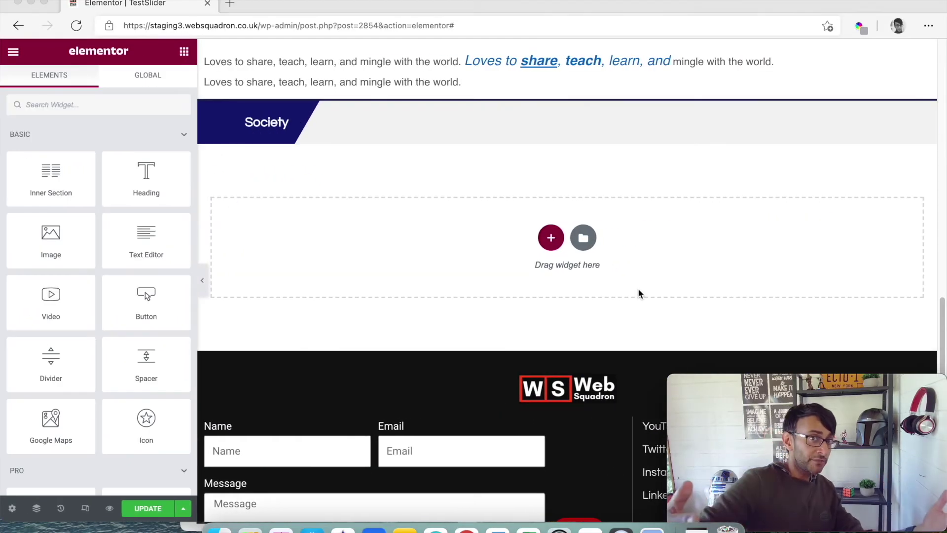
{"action": "left_click", "coordinate": [202, 283]}
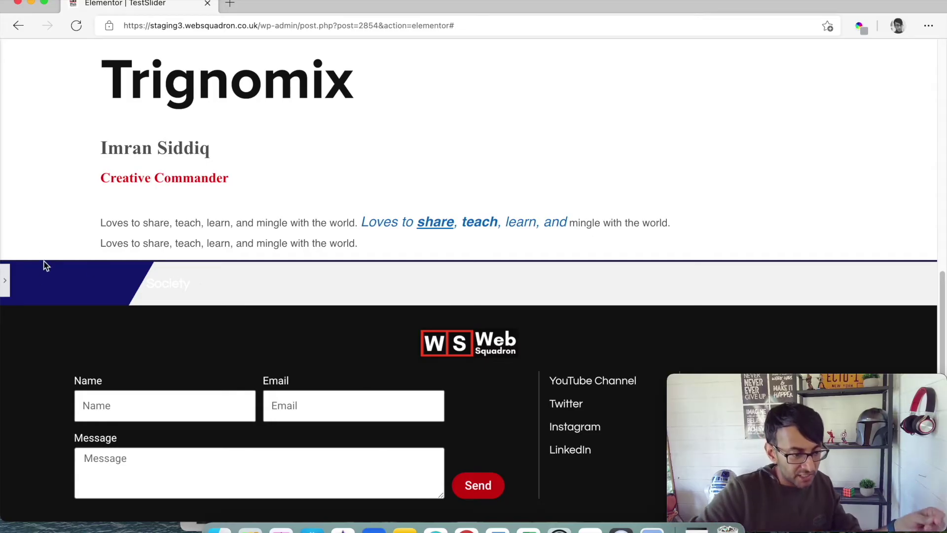
{"action": "left_click", "coordinate": [8, 291]}
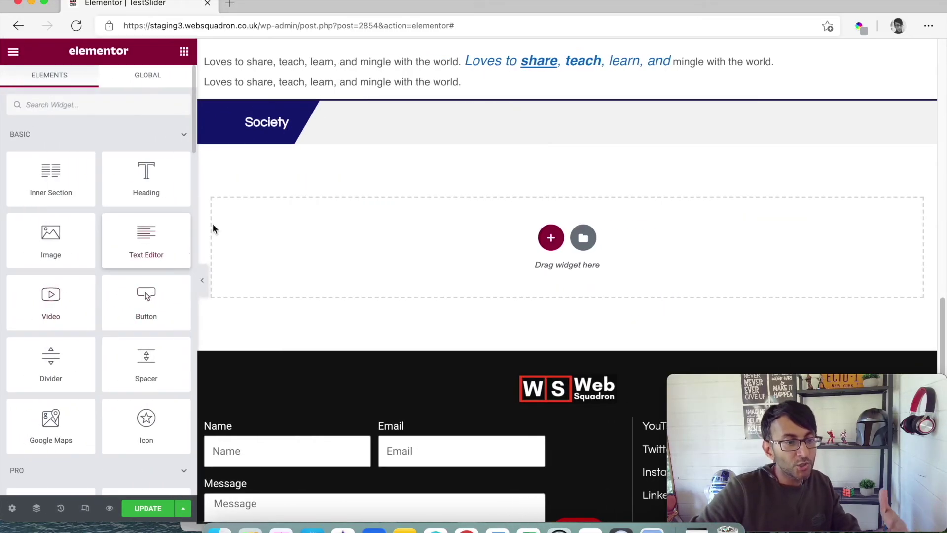
{"action": "left_click", "coordinate": [567, 95]}
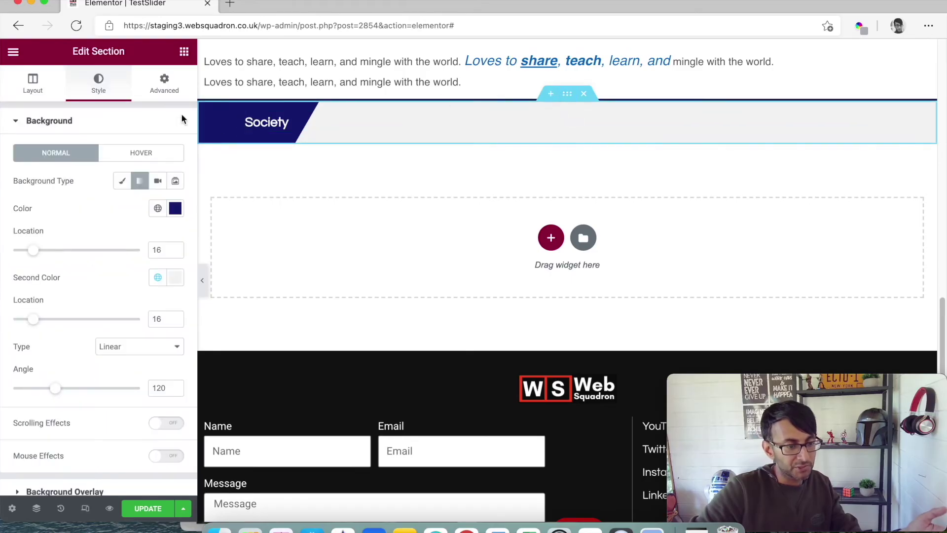
{"action": "left_click", "coordinate": [33, 88]}
{"action": "left_click", "coordinate": [138, 153]}
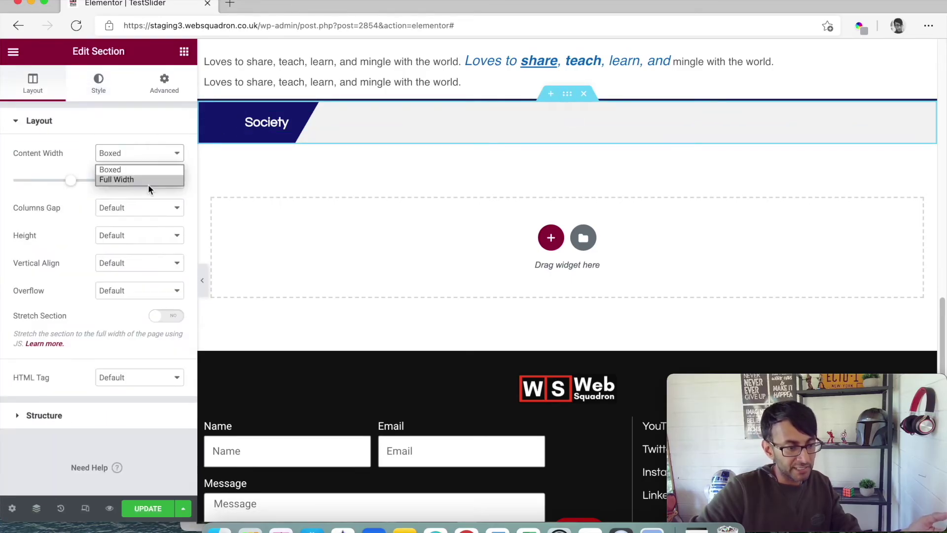
{"action": "left_click", "coordinate": [145, 180]}
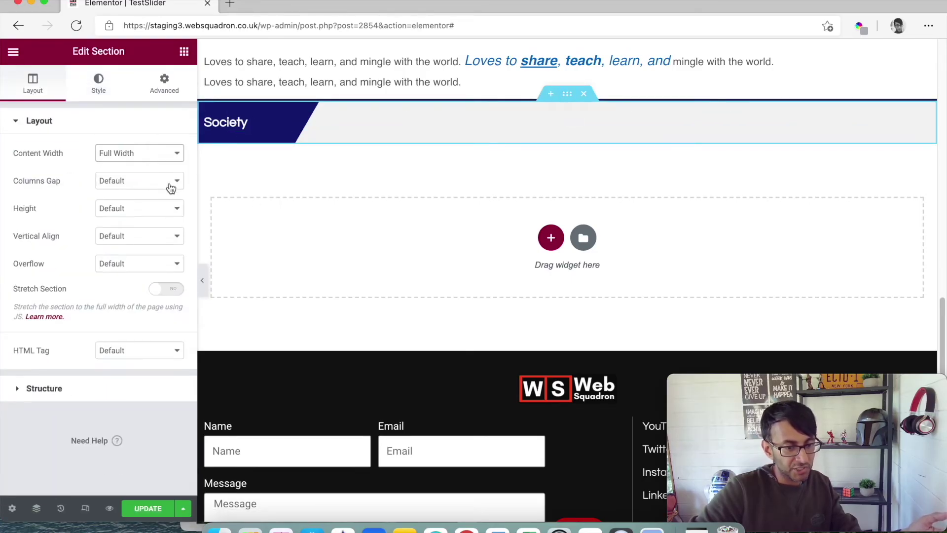
{"action": "left_click", "coordinate": [202, 280]}
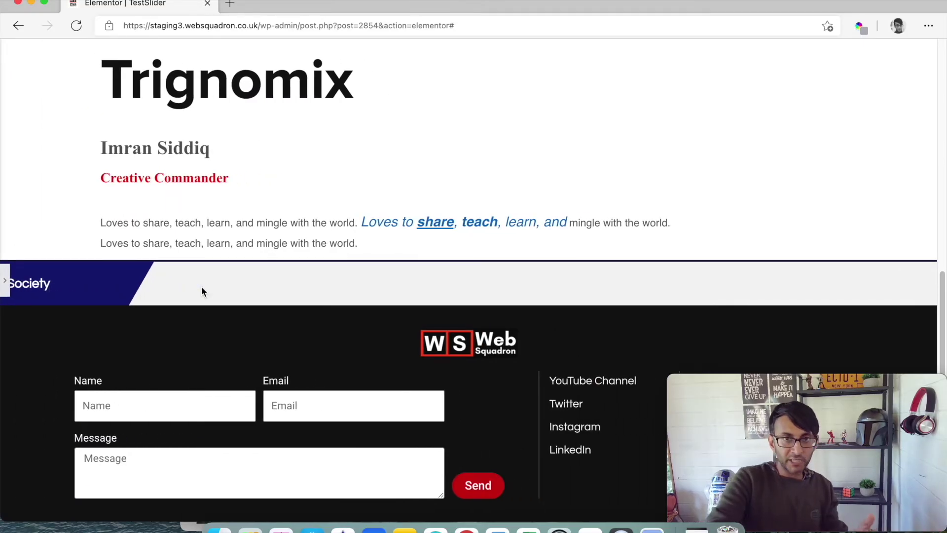
{"action": "left_click", "coordinate": [7, 284]}
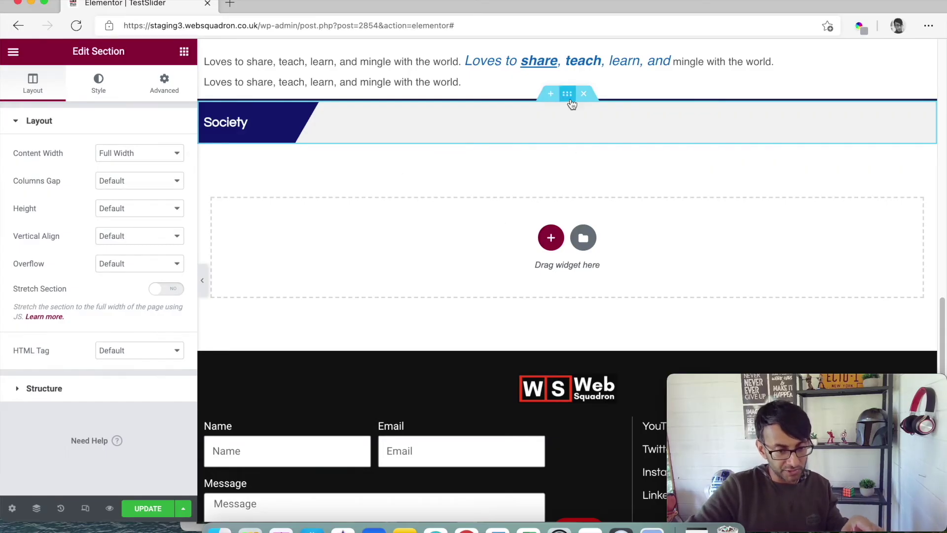
Step: Insert a one-column row below Society and paste a copy of the Society heading into it
{"action": "left_click", "coordinate": [560, 241]}
{"action": "left_click", "coordinate": [389, 269]}
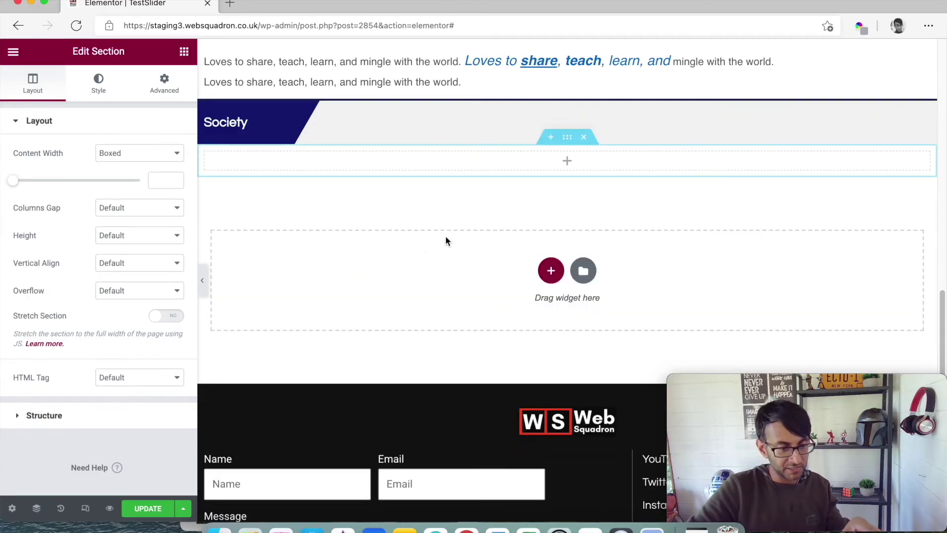
{"action": "right_click", "coordinate": [288, 124]}
{"action": "left_click", "coordinate": [319, 179]}
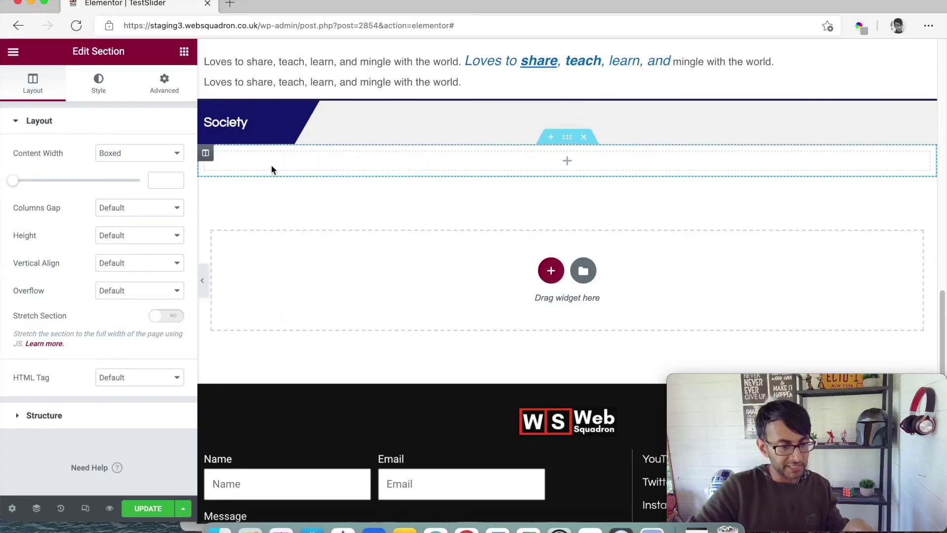
{"action": "right_click", "coordinate": [271, 166]}
{"action": "right_click", "coordinate": [272, 167]}
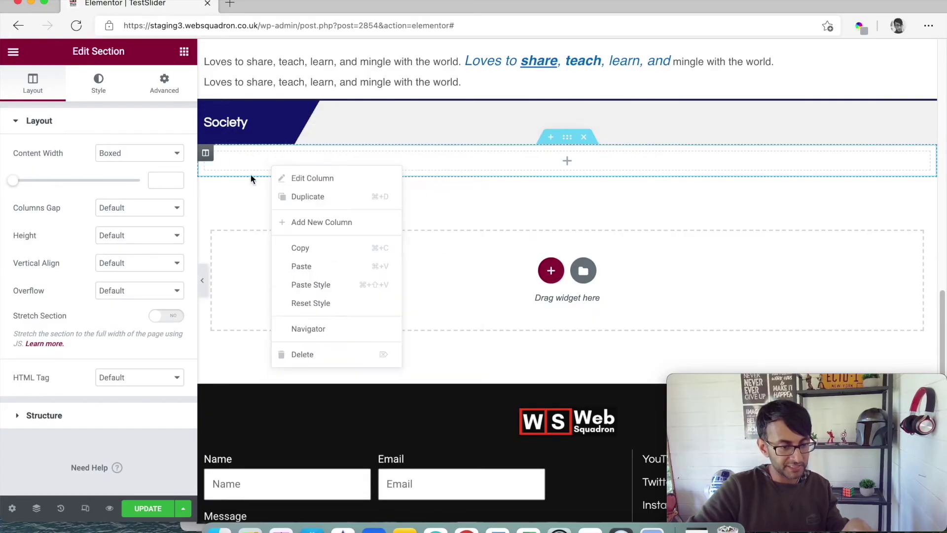
{"action": "left_click", "coordinate": [315, 264]}
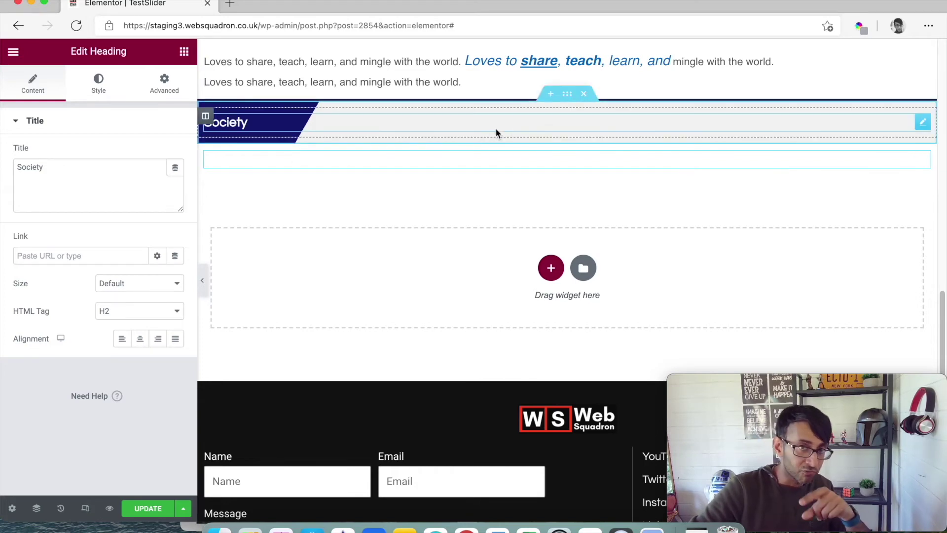
Step: Give the new column a gradient background
{"action": "left_click", "coordinate": [206, 153]}
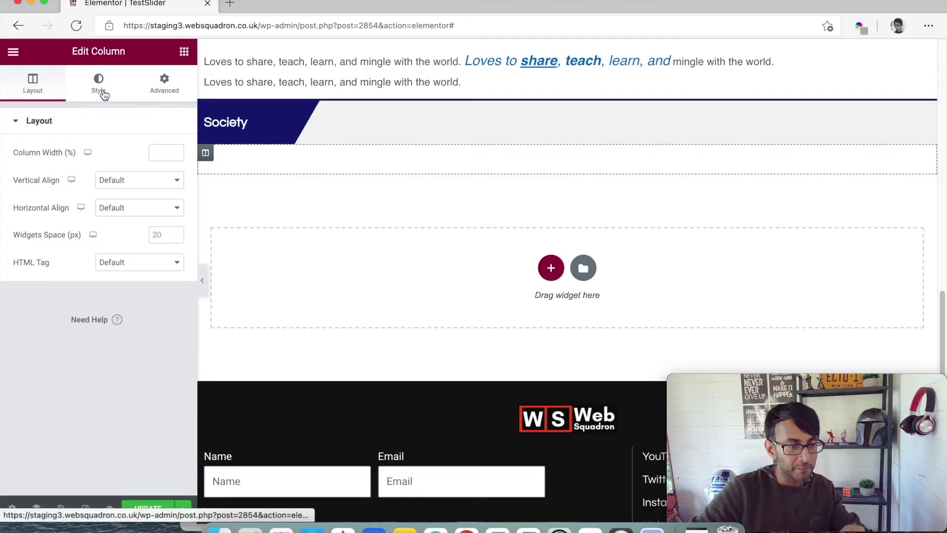
{"action": "left_click", "coordinate": [100, 93]}
{"action": "left_click", "coordinate": [158, 182]}
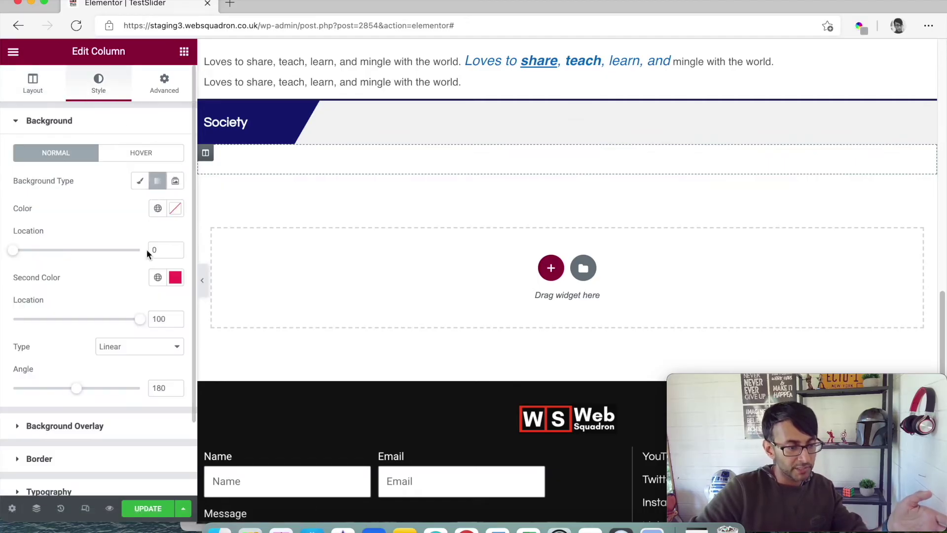
Step: Set the column gradient's first colour to dark navy #1C247B
{"action": "left_click", "coordinate": [158, 209]}
{"action": "left_click", "coordinate": [176, 209]}
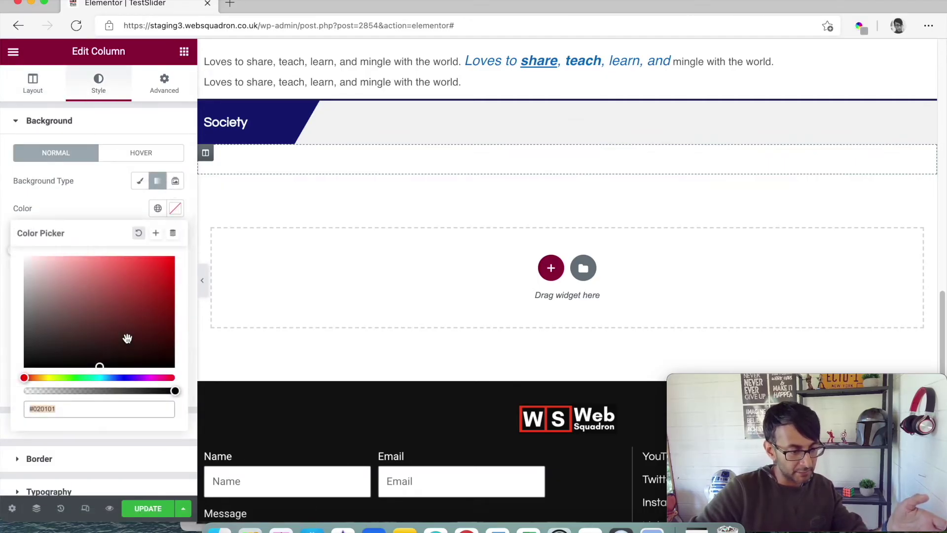
{"action": "left_click", "coordinate": [119, 378]}
{"action": "left_click", "coordinate": [141, 314]}
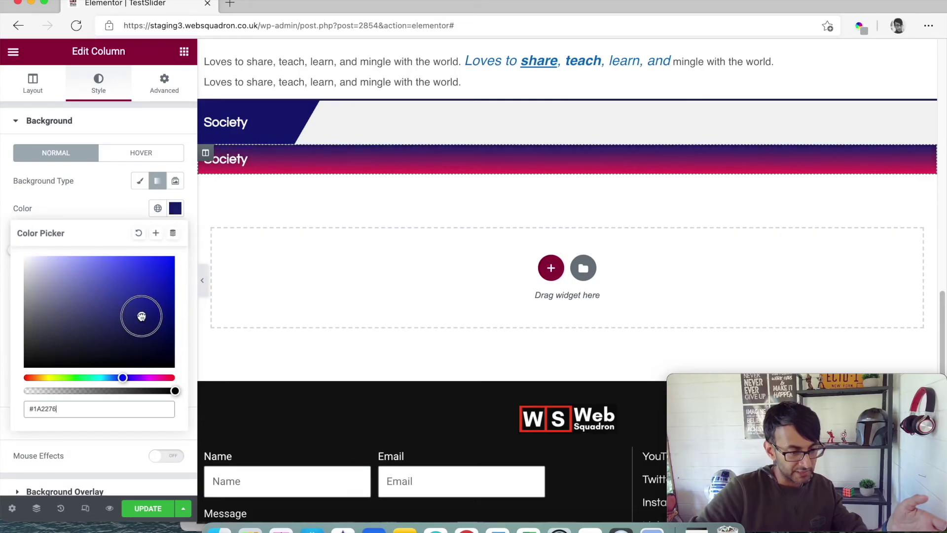
{"action": "left_click", "coordinate": [154, 215]}
Step: Use a light global second colour, set both locations to 16 and the angle to 120°
{"action": "left_click", "coordinate": [158, 277]}
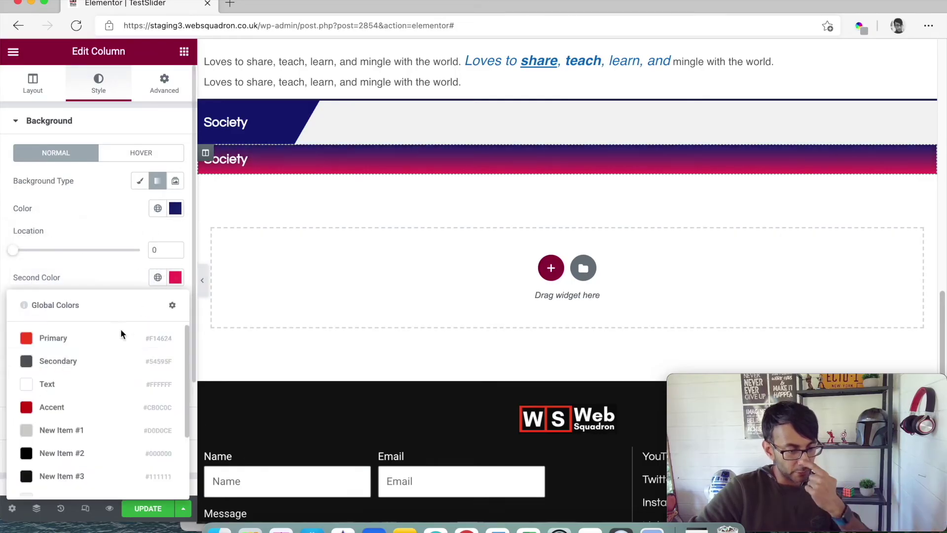
{"action": "scroll", "coordinate": [99, 375], "scroll_direction": "down", "scroll_amount": 4}
{"action": "left_click", "coordinate": [110, 424]}
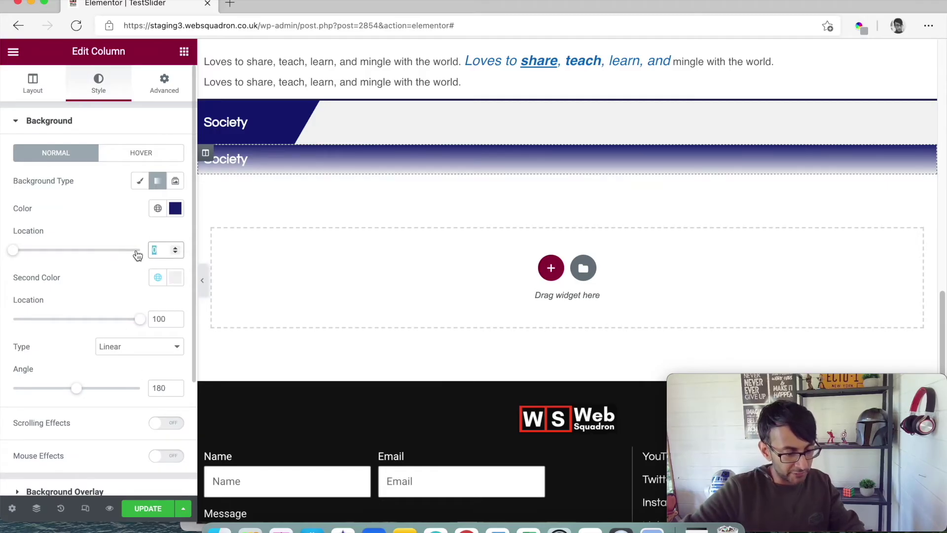
{"action": "type", "text": "16"}
{"action": "double_click", "coordinate": [159, 319]}
{"action": "type", "text": "16"}
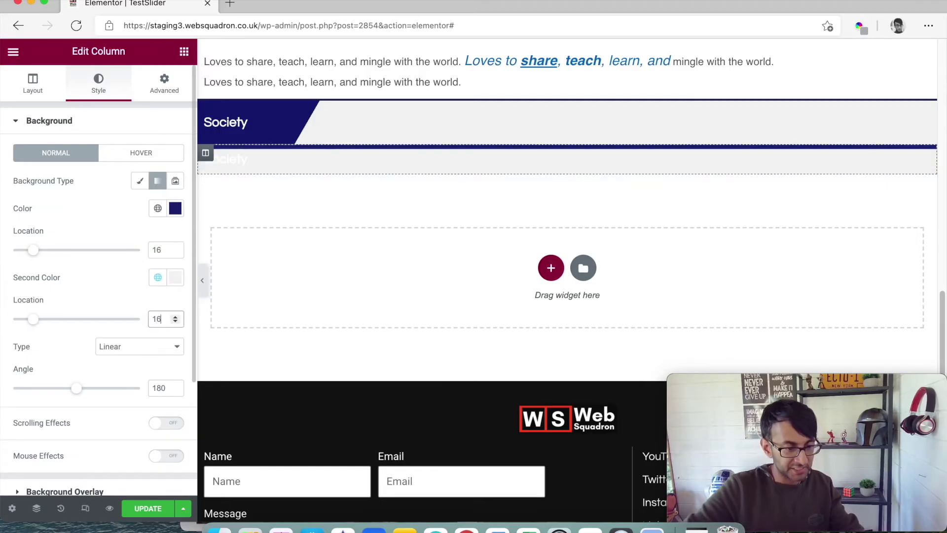
{"action": "left_click_drag", "start_coordinate": [77, 388], "coordinate": [59, 403]}
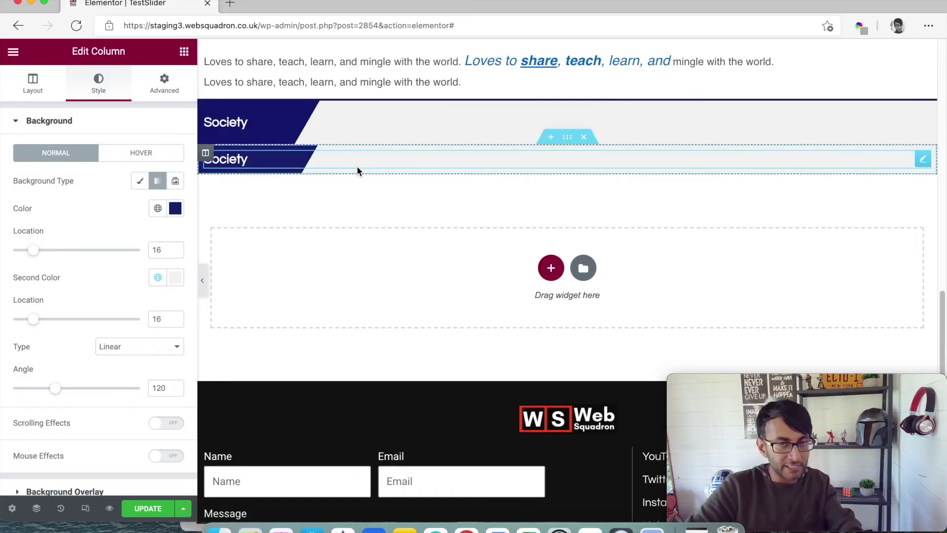
{"action": "scroll", "coordinate": [131, 348], "scroll_direction": "down", "scroll_amount": 5}
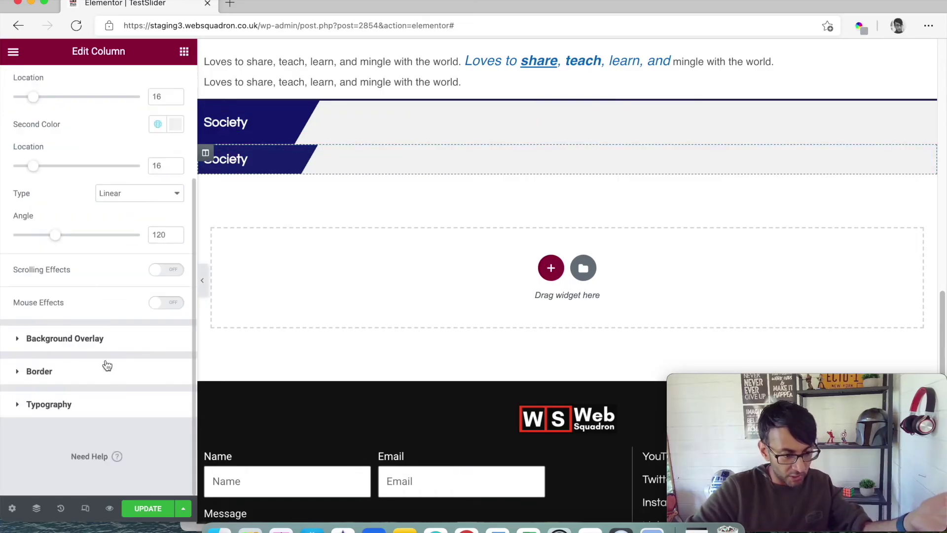
Step: Give the lower column a solid 5 px top border in navy #121F6D and preview the page
{"action": "left_click", "coordinate": [107, 366]}
{"action": "left_click", "coordinate": [150, 247]}
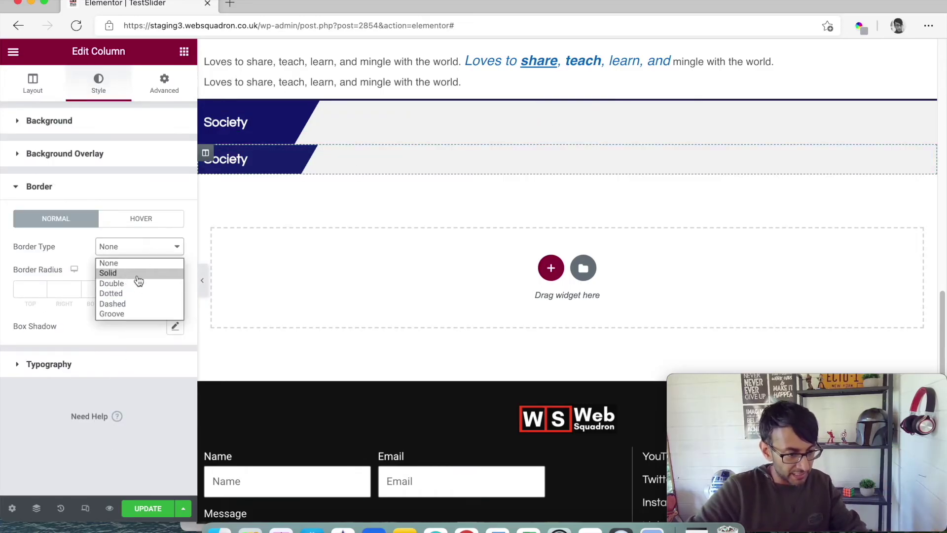
{"action": "left_click", "coordinate": [138, 276]}
{"action": "left_click", "coordinate": [167, 289]}
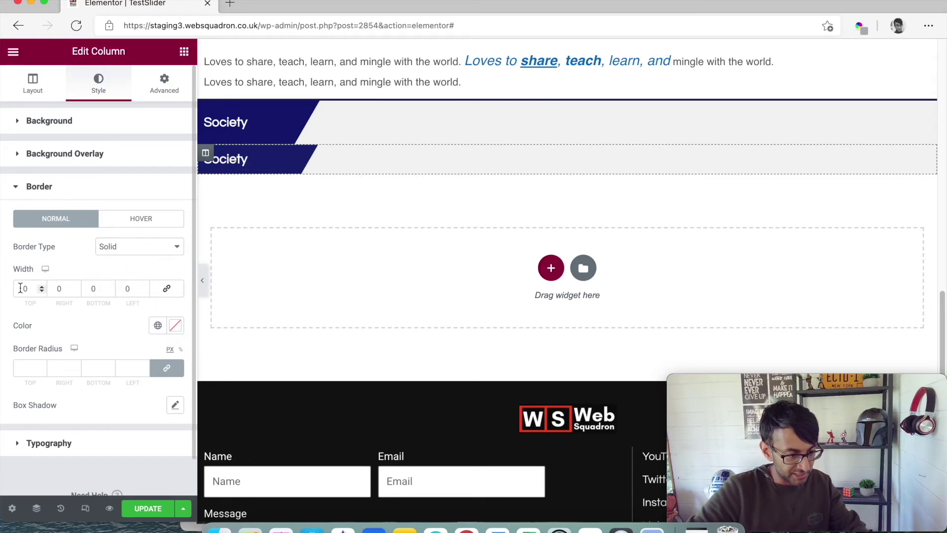
{"action": "type", "text": "5"}
{"action": "left_click", "coordinate": [158, 326]}
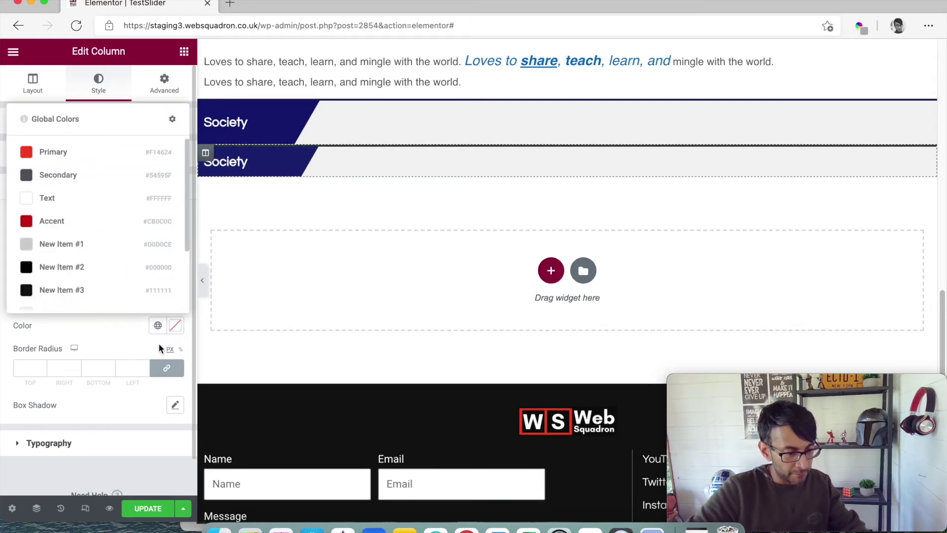
{"action": "left_click", "coordinate": [175, 325]}
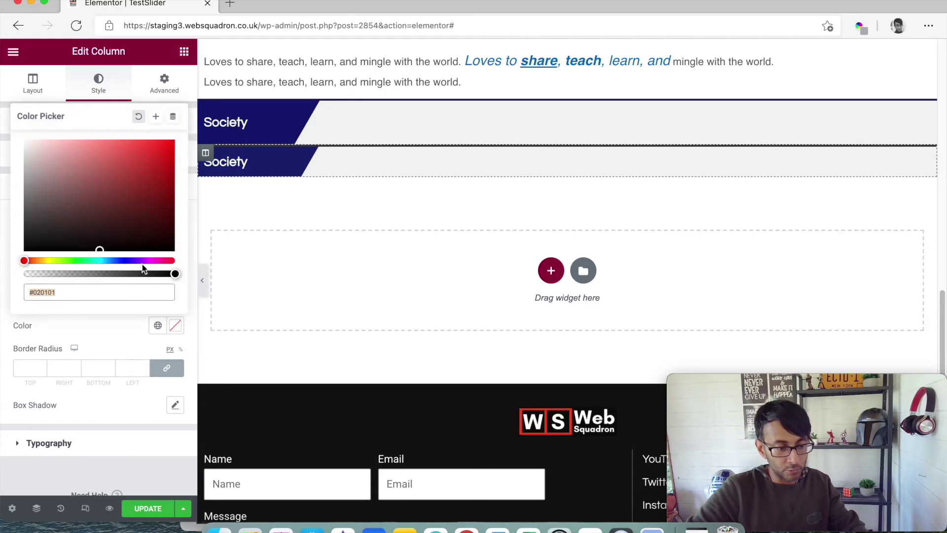
{"action": "left_click", "coordinate": [129, 260]}
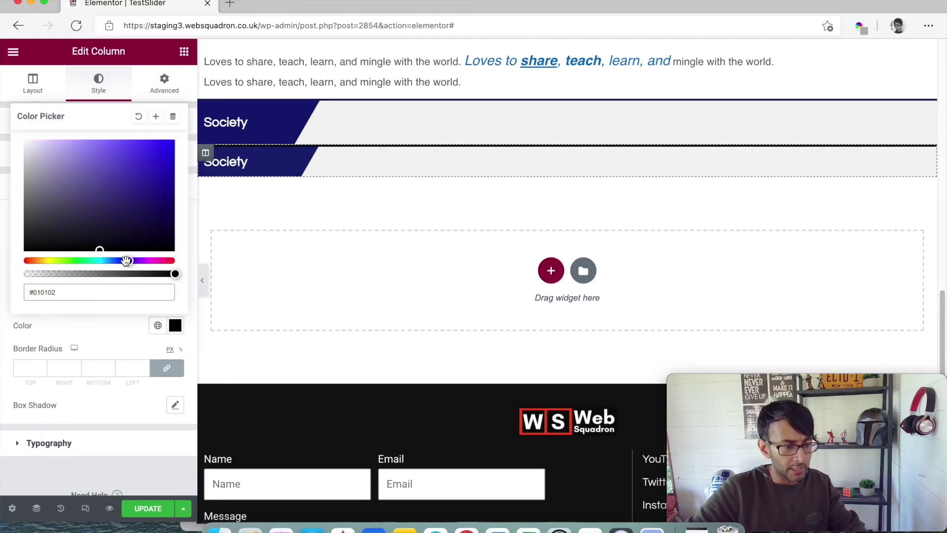
{"action": "left_click_drag", "start_coordinate": [118, 232], "coordinate": [150, 203]}
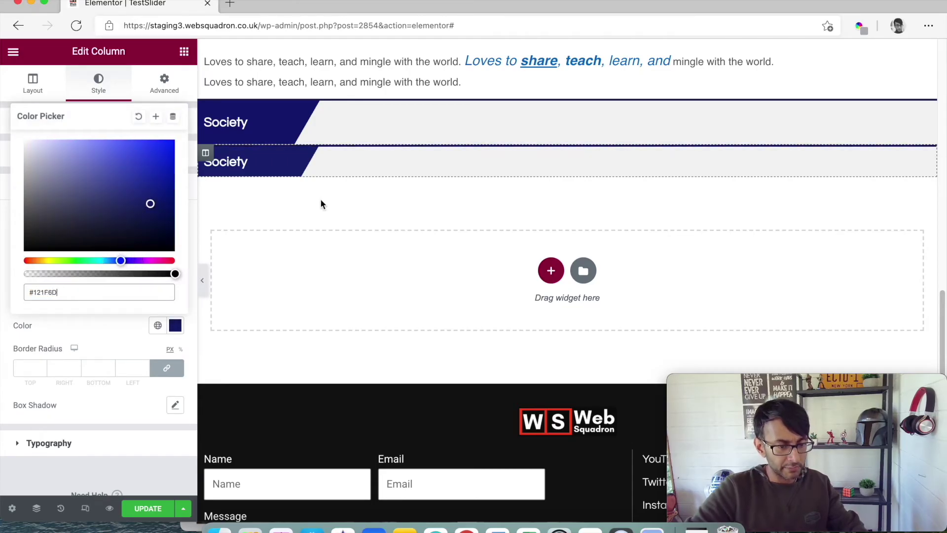
{"action": "left_click", "coordinate": [203, 275]}
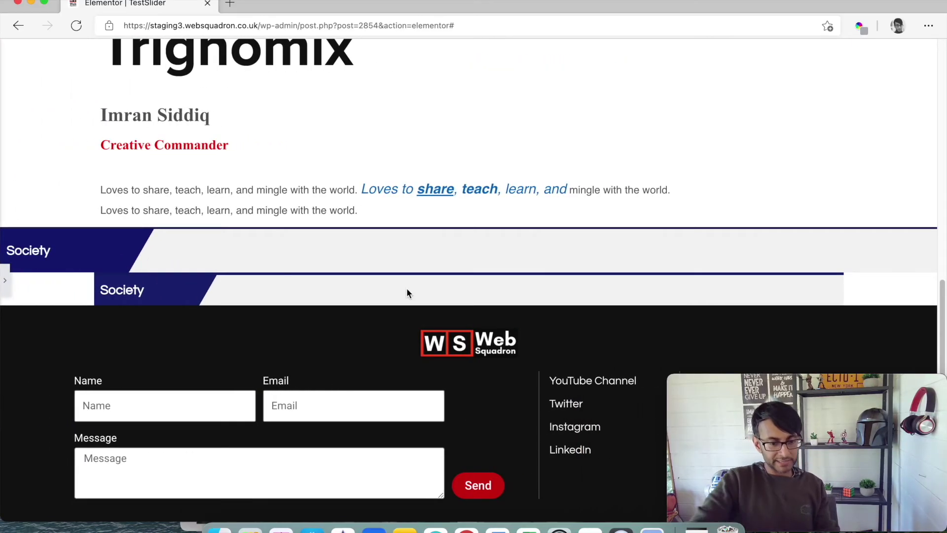
Step: View the reference Society screenshot in Preview, close it, and restore the Elementor editing panel
{"action": "left_click", "coordinate": [649, 529]}
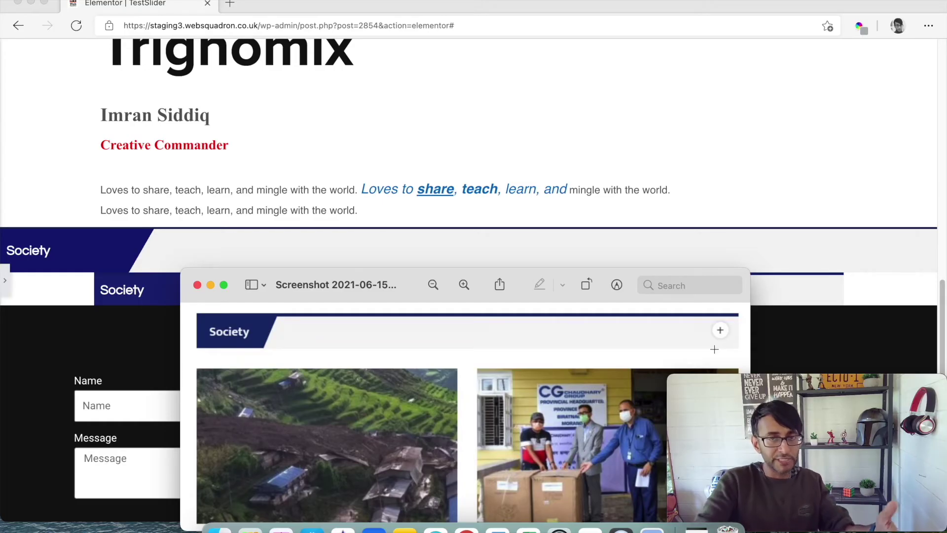
{"action": "left_click", "coordinate": [825, 309]}
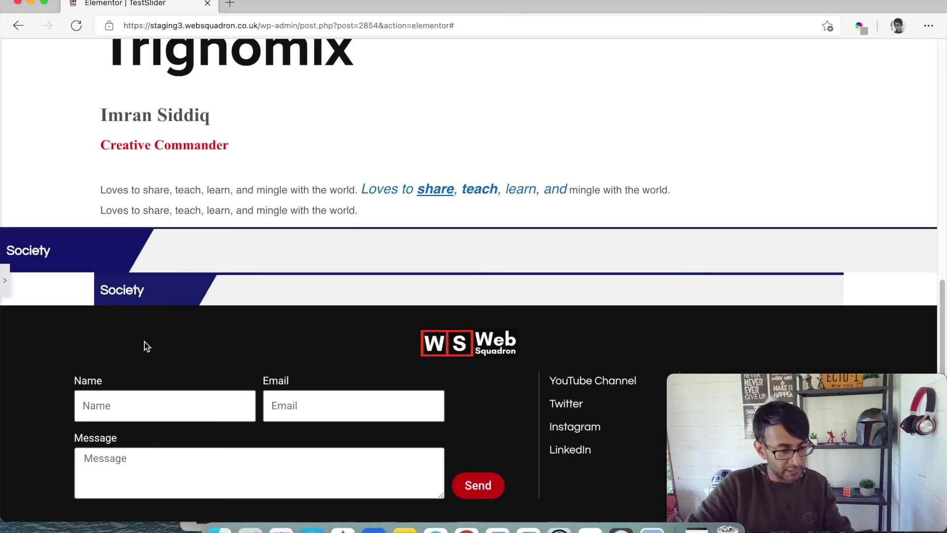
{"action": "left_click", "coordinate": [6, 294]}
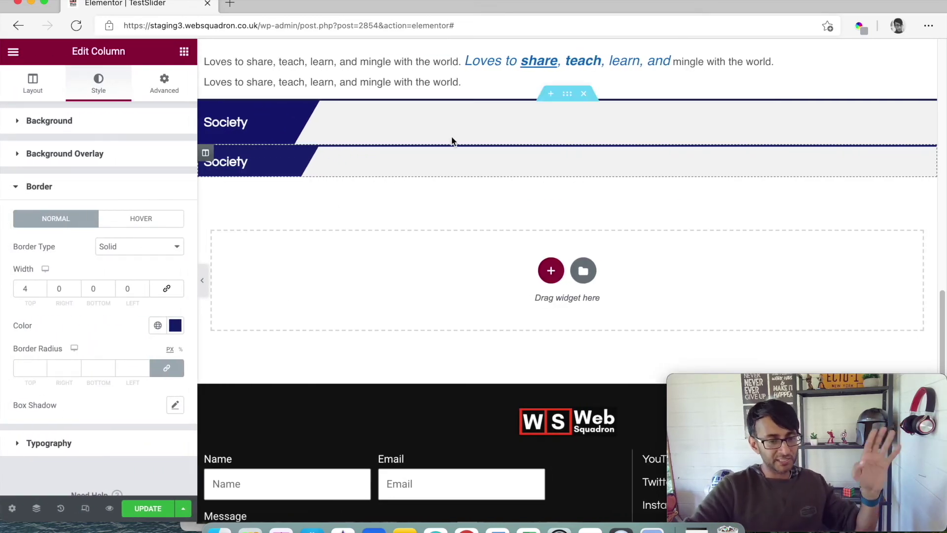
Step: Give the lower Society section a navy #19277B background, then switch it to Gradient
{"action": "left_click", "coordinate": [567, 137]}
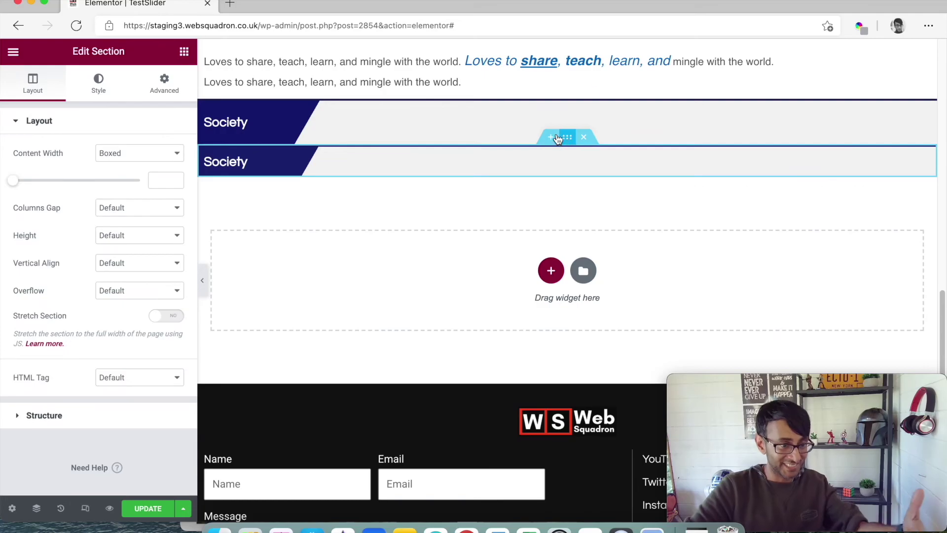
{"action": "left_click", "coordinate": [110, 88]}
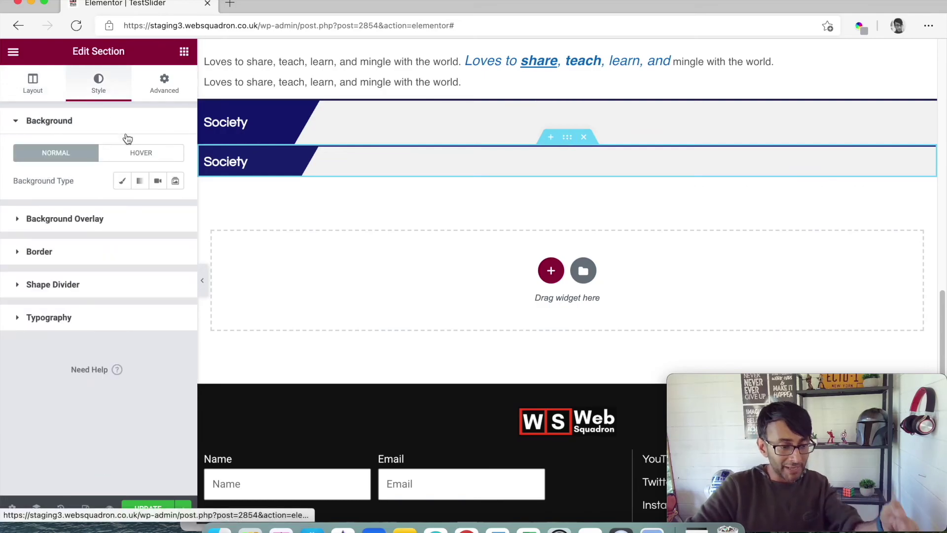
{"action": "left_click", "coordinate": [124, 182]}
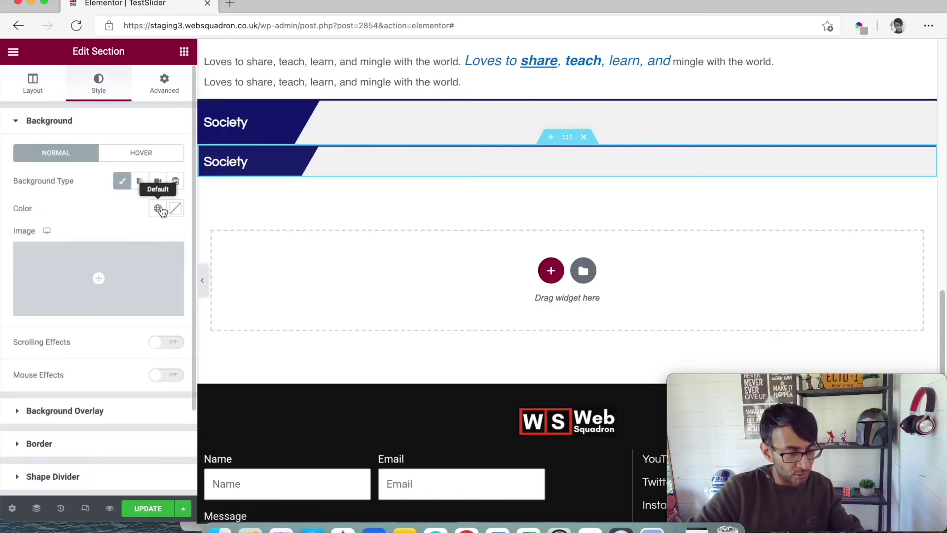
{"action": "left_click", "coordinate": [158, 209]}
{"action": "left_click", "coordinate": [175, 210]}
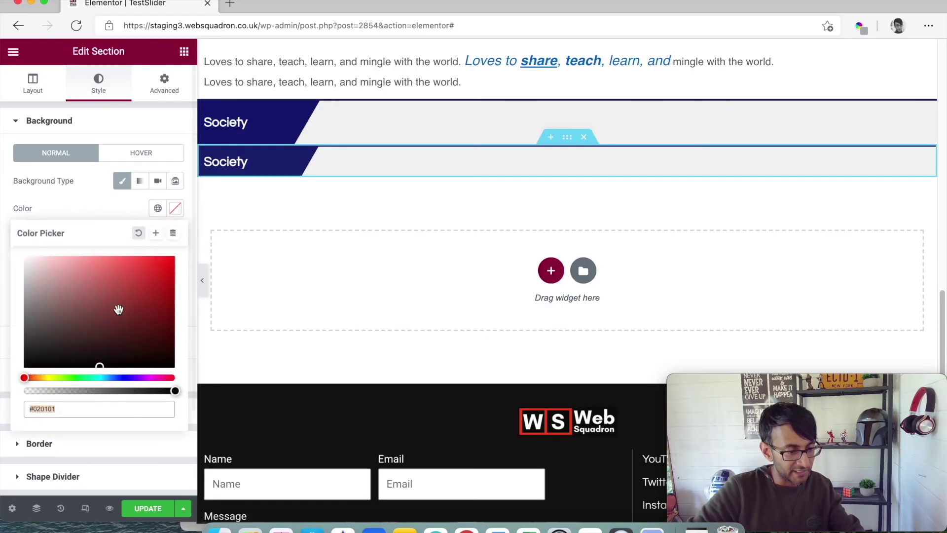
{"action": "left_click", "coordinate": [120, 377]}
{"action": "left_click_drag", "start_coordinate": [101, 346], "coordinate": [144, 314]}
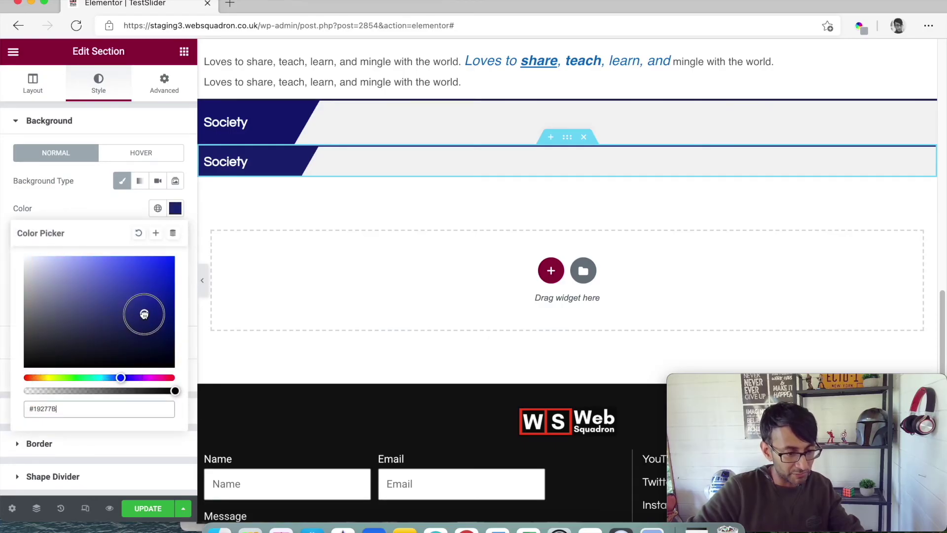
{"action": "left_click", "coordinate": [119, 212]}
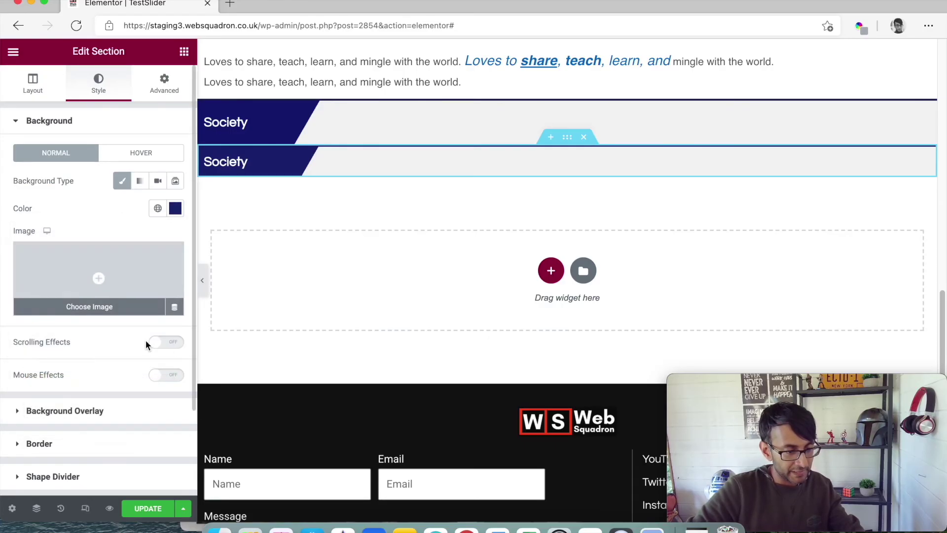
{"action": "left_click", "coordinate": [142, 181]}
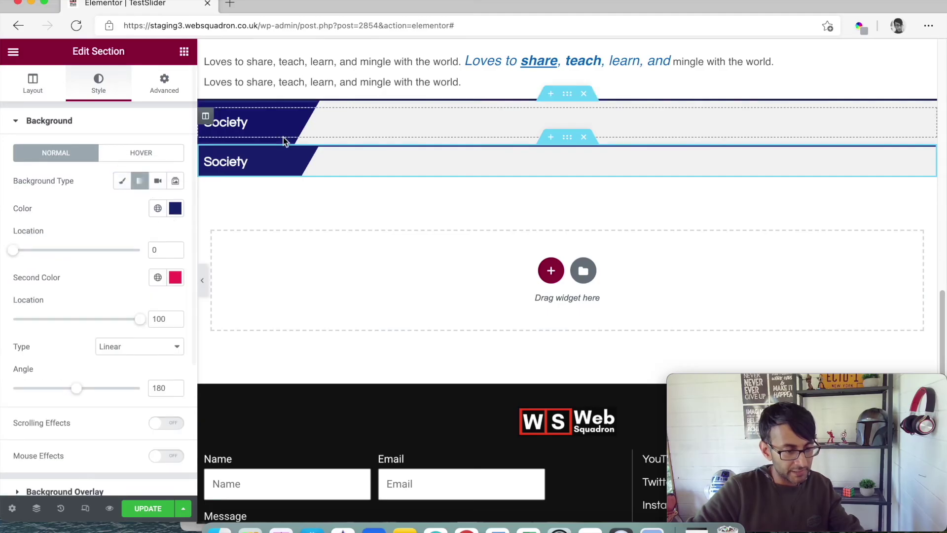
Step: Check the heading column's navy gradient colour, then reselect the lower Society section
{"action": "left_click", "coordinate": [324, 161]}
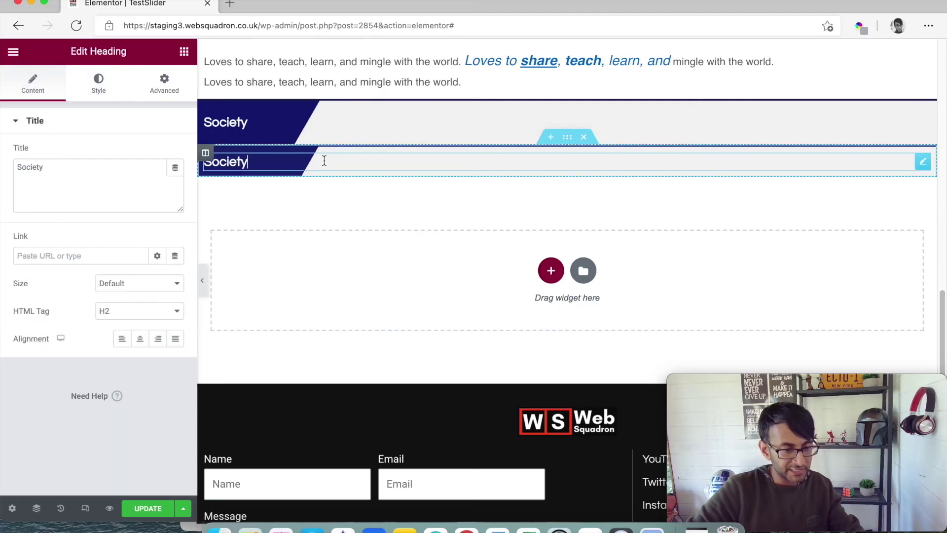
{"action": "left_click", "coordinate": [206, 153]}
{"action": "left_click", "coordinate": [169, 210]}
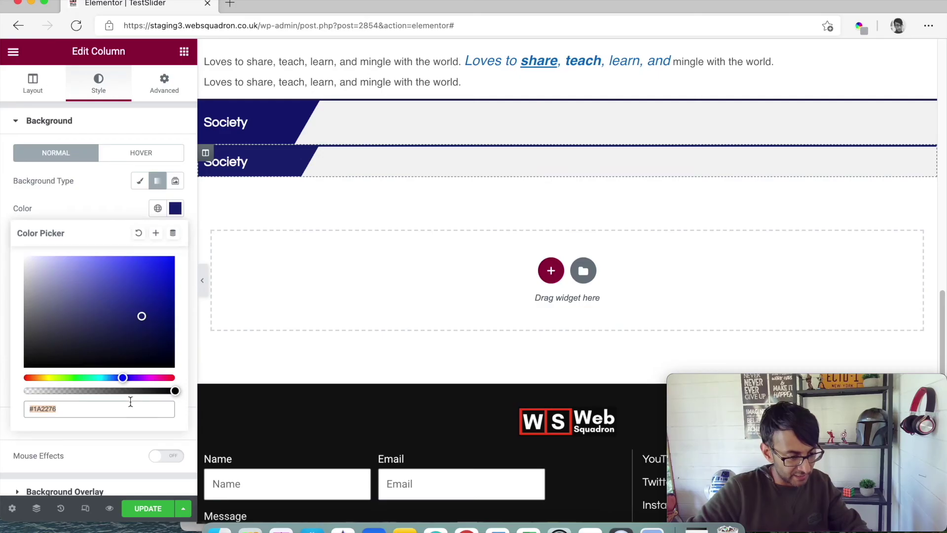
{"action": "left_click", "coordinate": [581, 154]}
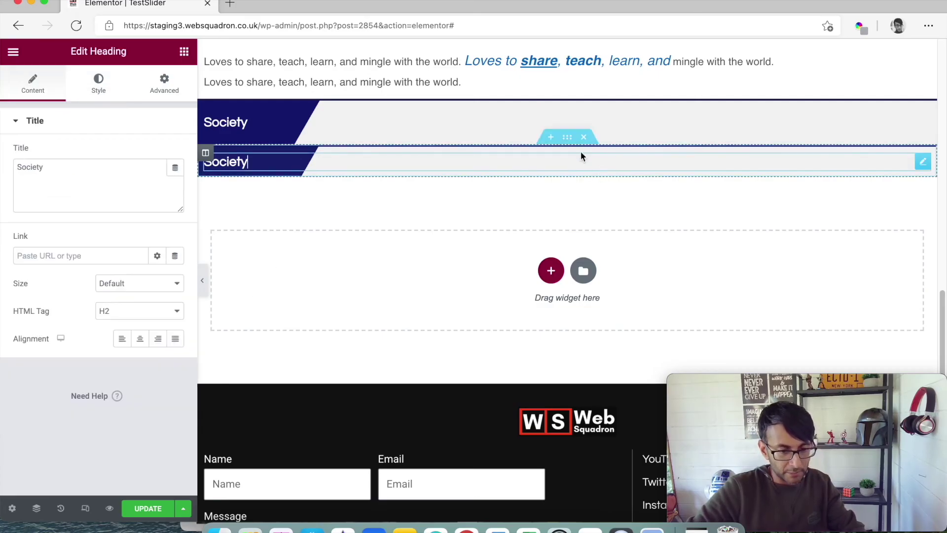
{"action": "left_click", "coordinate": [568, 137]}
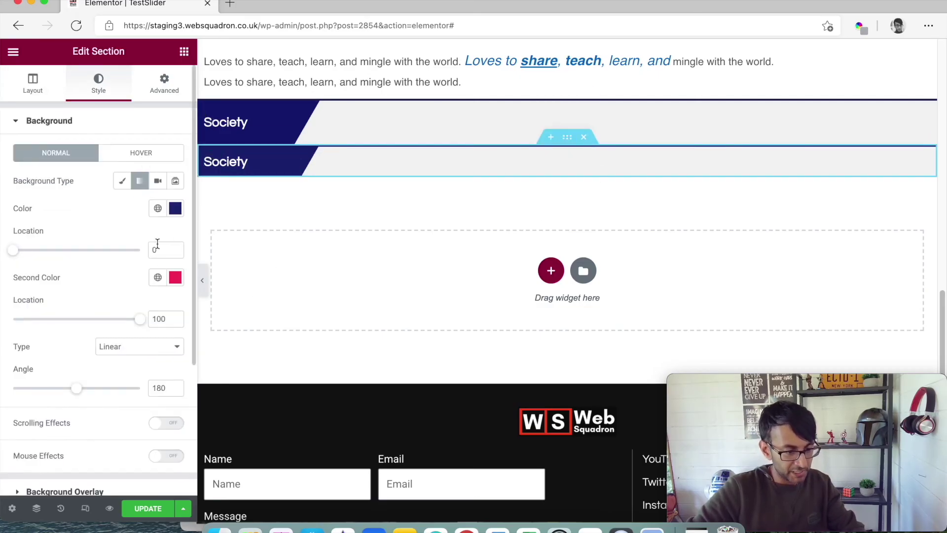
Step: Make the section gradient's second colour a light grey global colour and edit the first colour's location
{"action": "left_click", "coordinate": [175, 208]}
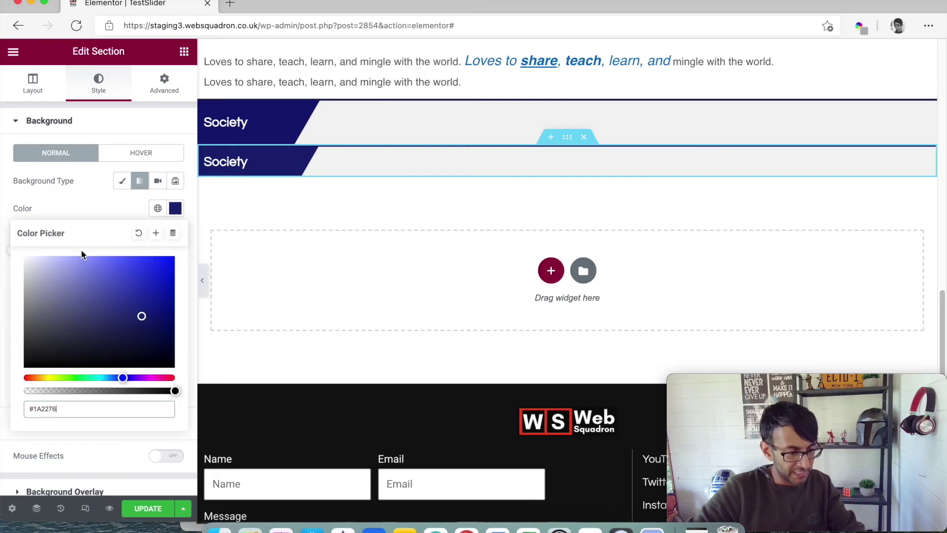
{"action": "left_click", "coordinate": [100, 205]}
{"action": "left_click", "coordinate": [175, 277]}
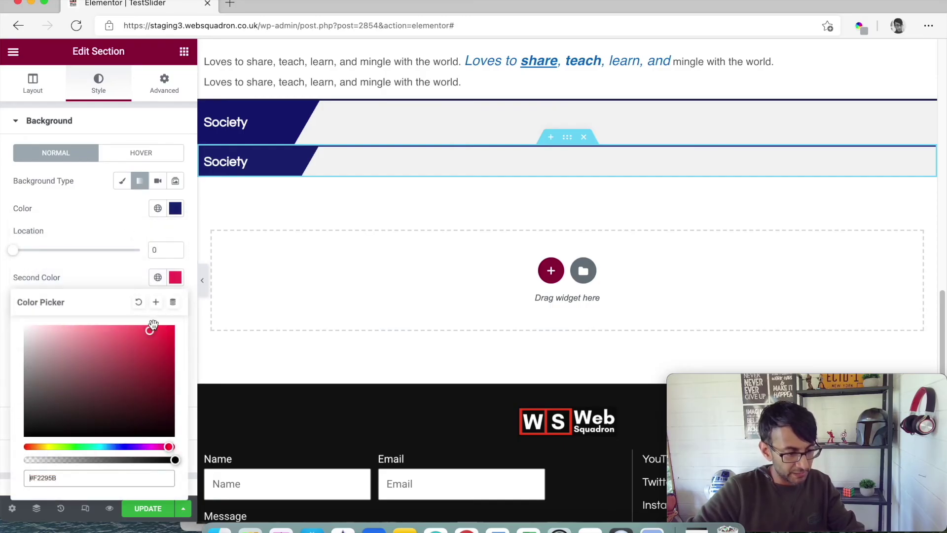
{"action": "left_click", "coordinate": [158, 277]}
{"action": "scroll", "coordinate": [123, 365], "scroll_direction": "down", "scroll_amount": 3}
{"action": "left_click", "coordinate": [102, 405]}
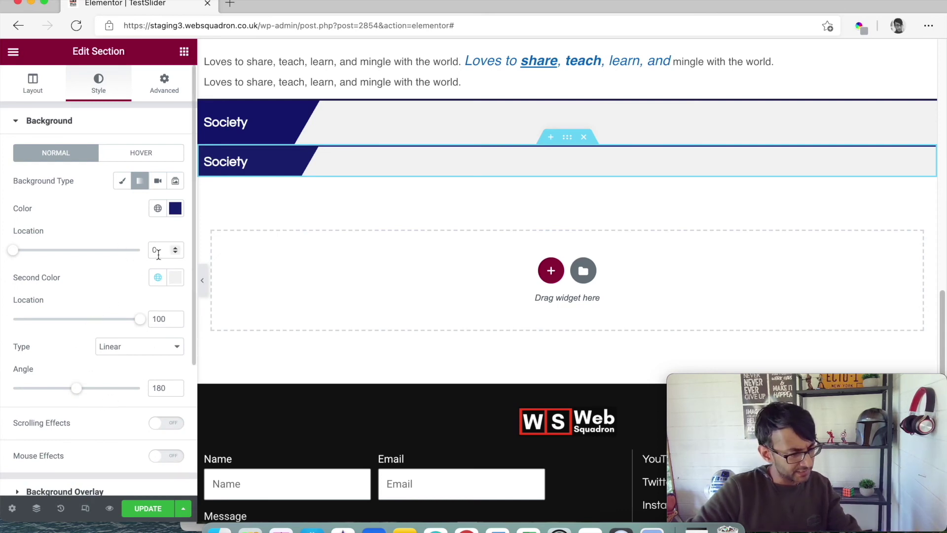
{"action": "left_click_drag", "start_coordinate": [158, 254], "coordinate": [139, 253]}
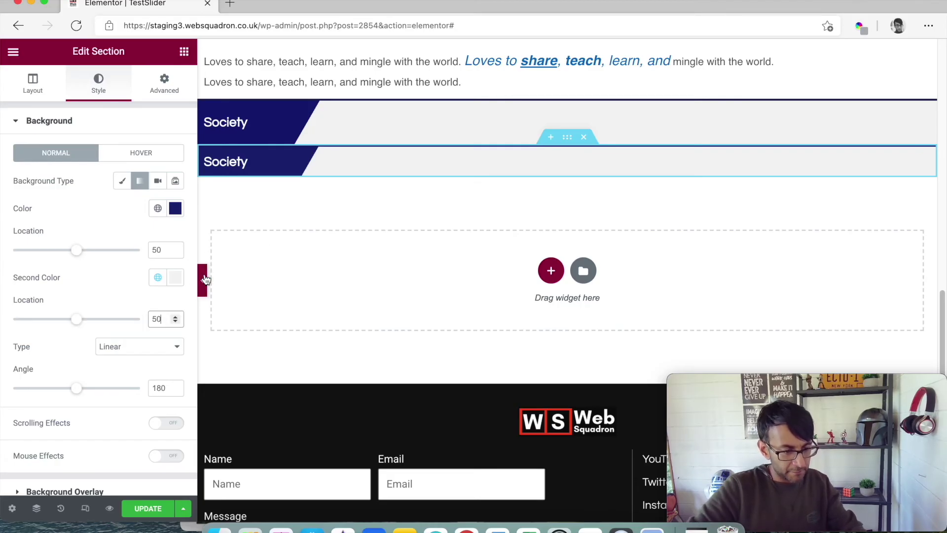
Step: Preview the page without the panel to check the navy-to-grey diagonal split
{"action": "left_click", "coordinate": [203, 280]}
{"action": "left_click", "coordinate": [9, 281]}
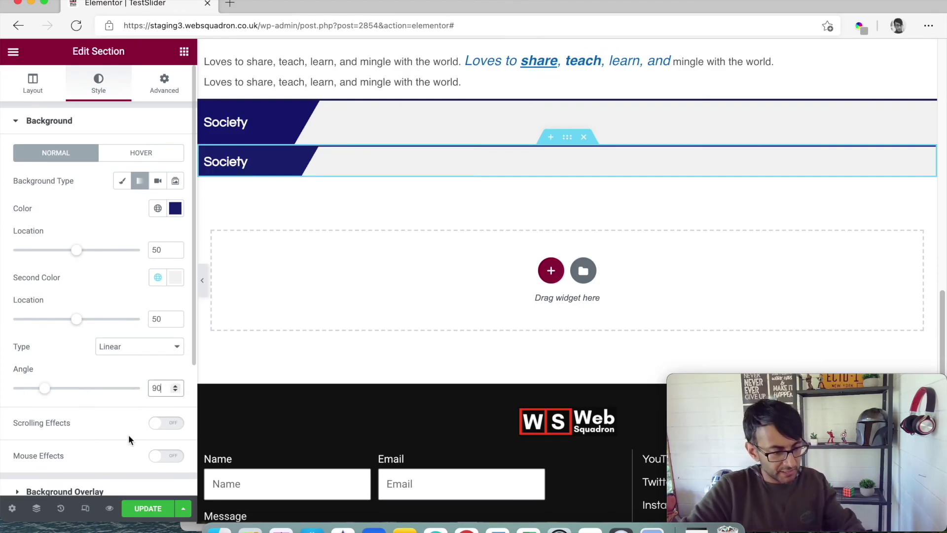
{"action": "left_click", "coordinate": [203, 292]}
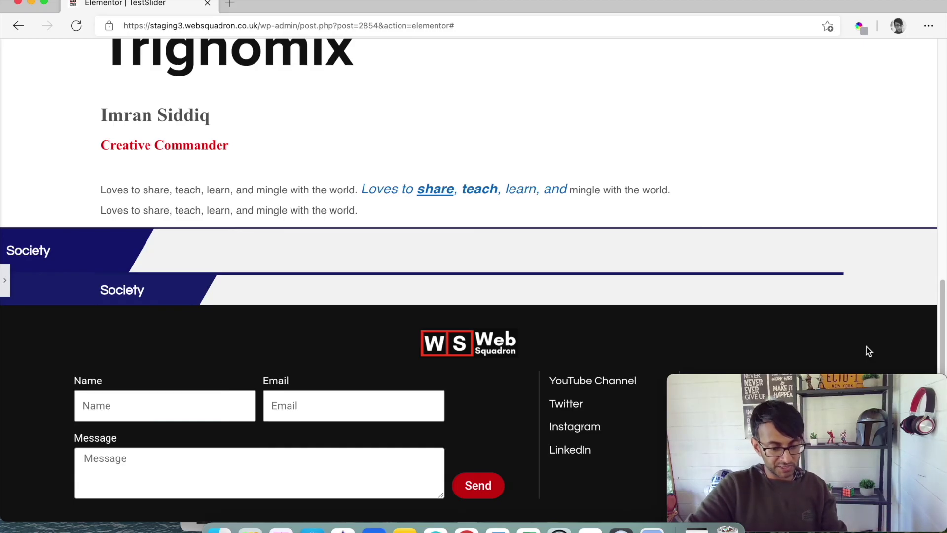
Step: Reopen the Society reference screenshot in Preview and move its window down and right
{"action": "left_click", "coordinate": [652, 529]}
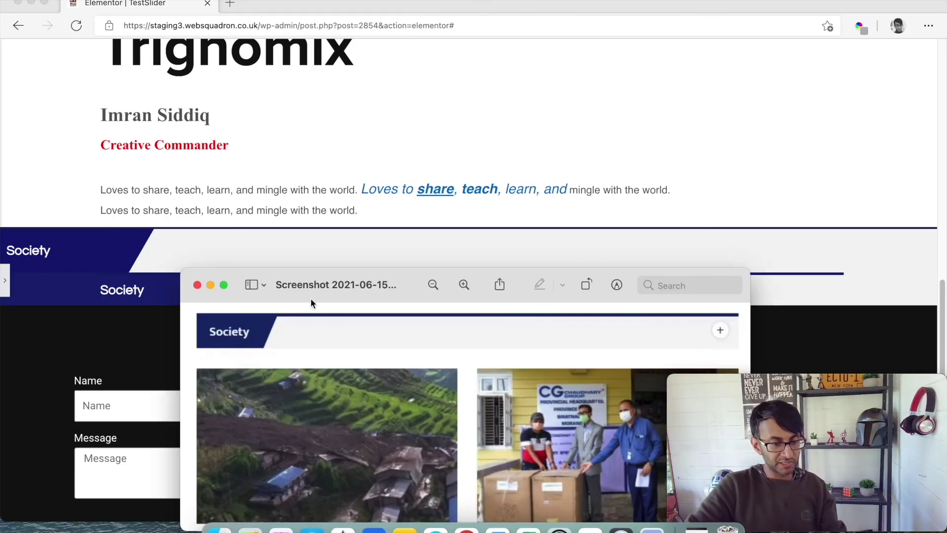
{"action": "left_click_drag", "start_coordinate": [310, 302], "coordinate": [398, 297]}
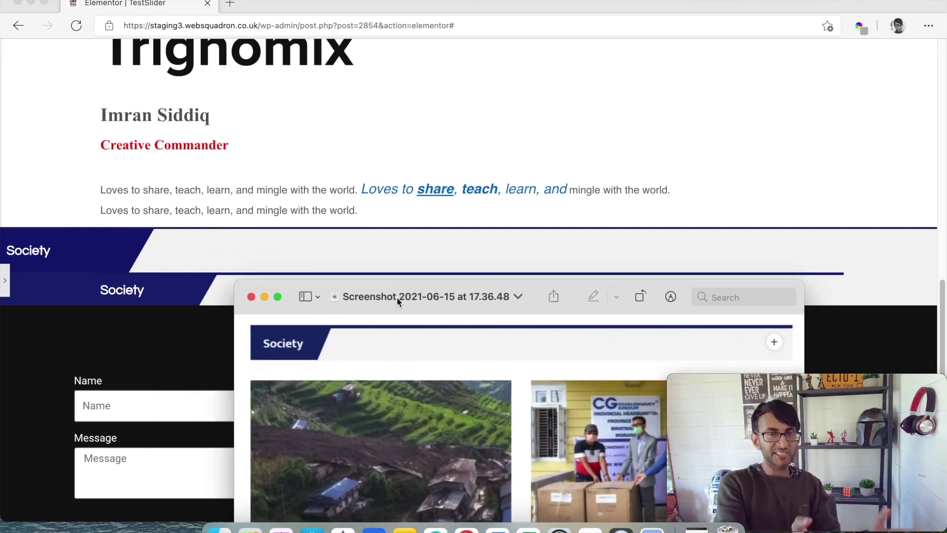